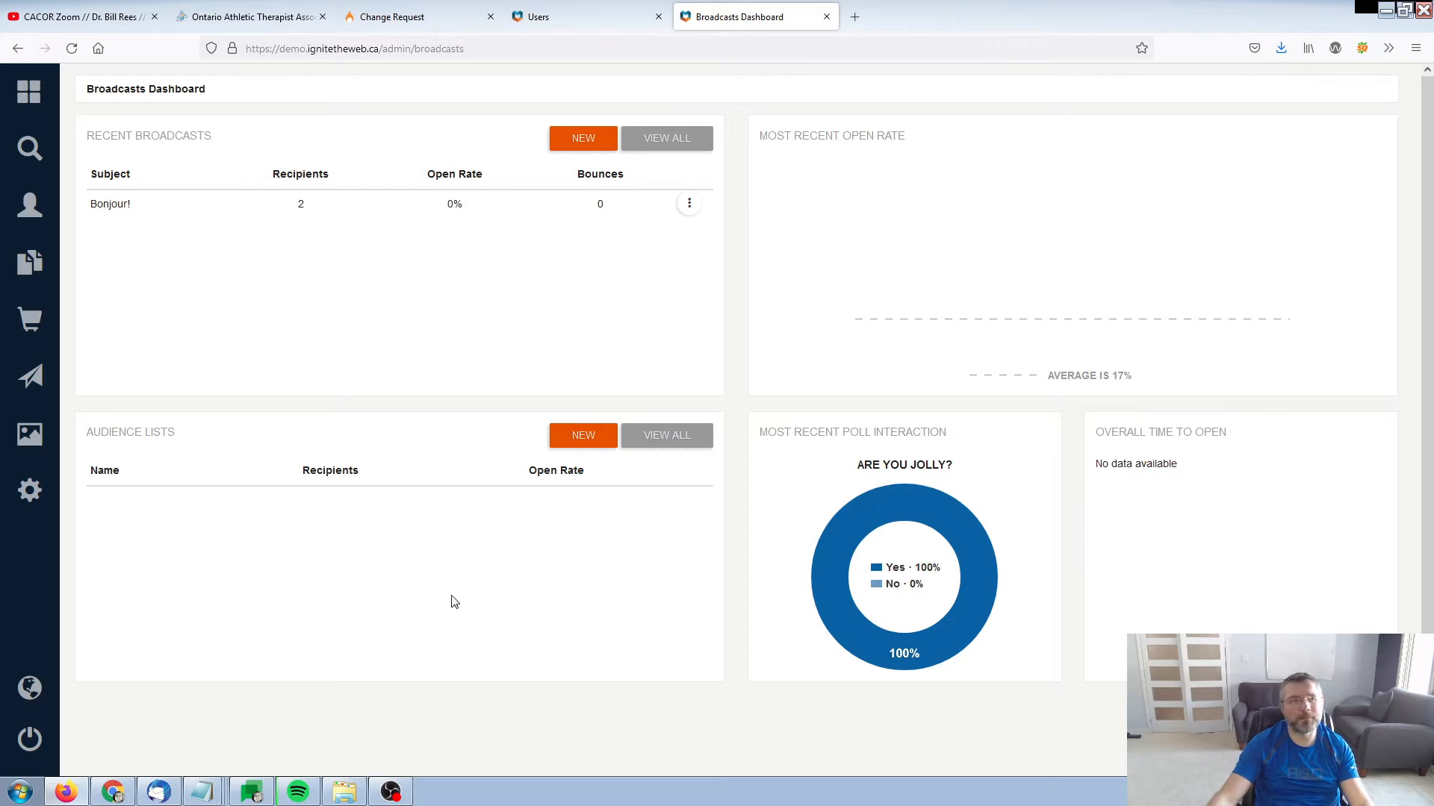
- Start a new audience list from the e-commerce user subscriptions and name it "All subscribers"
click(33, 323)
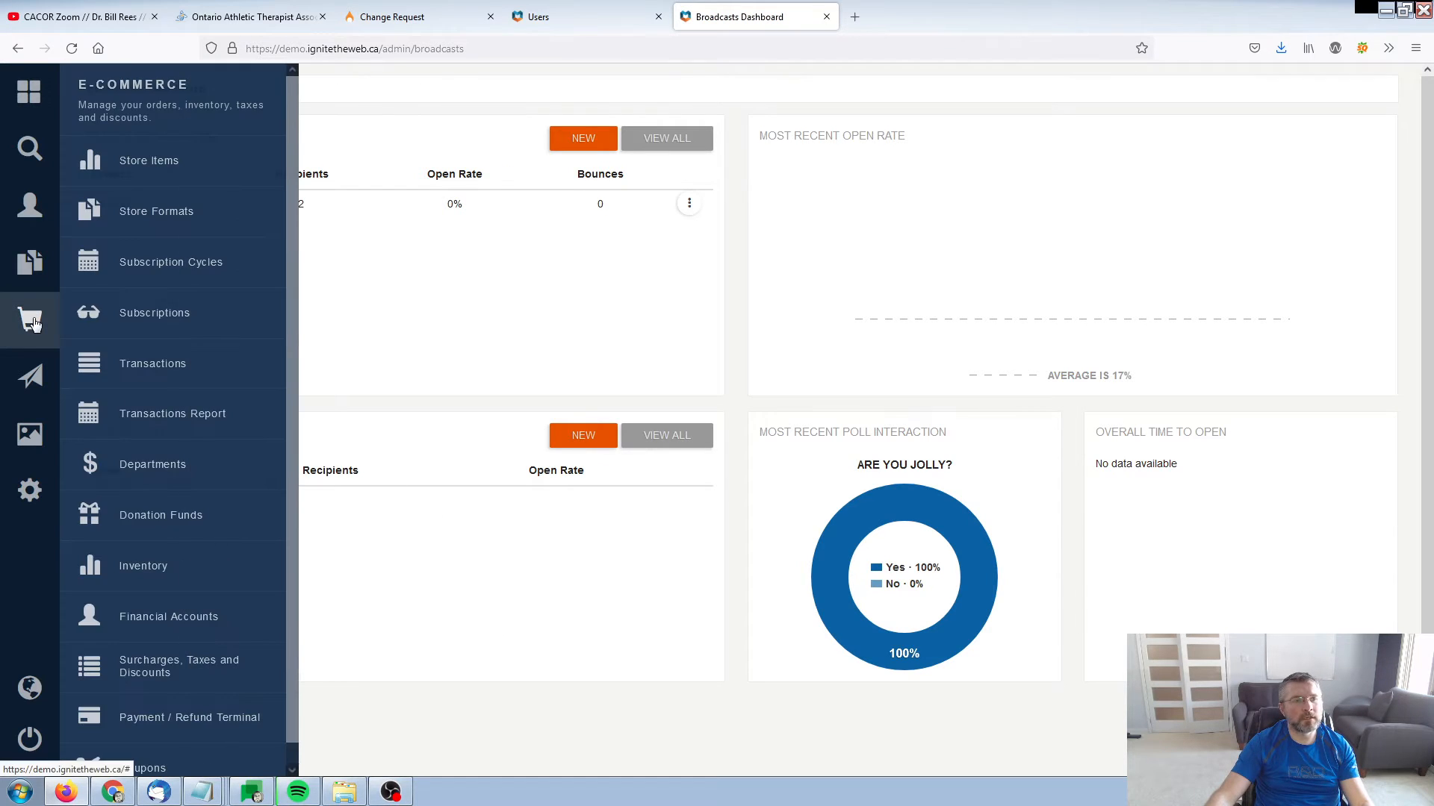
click(144, 326)
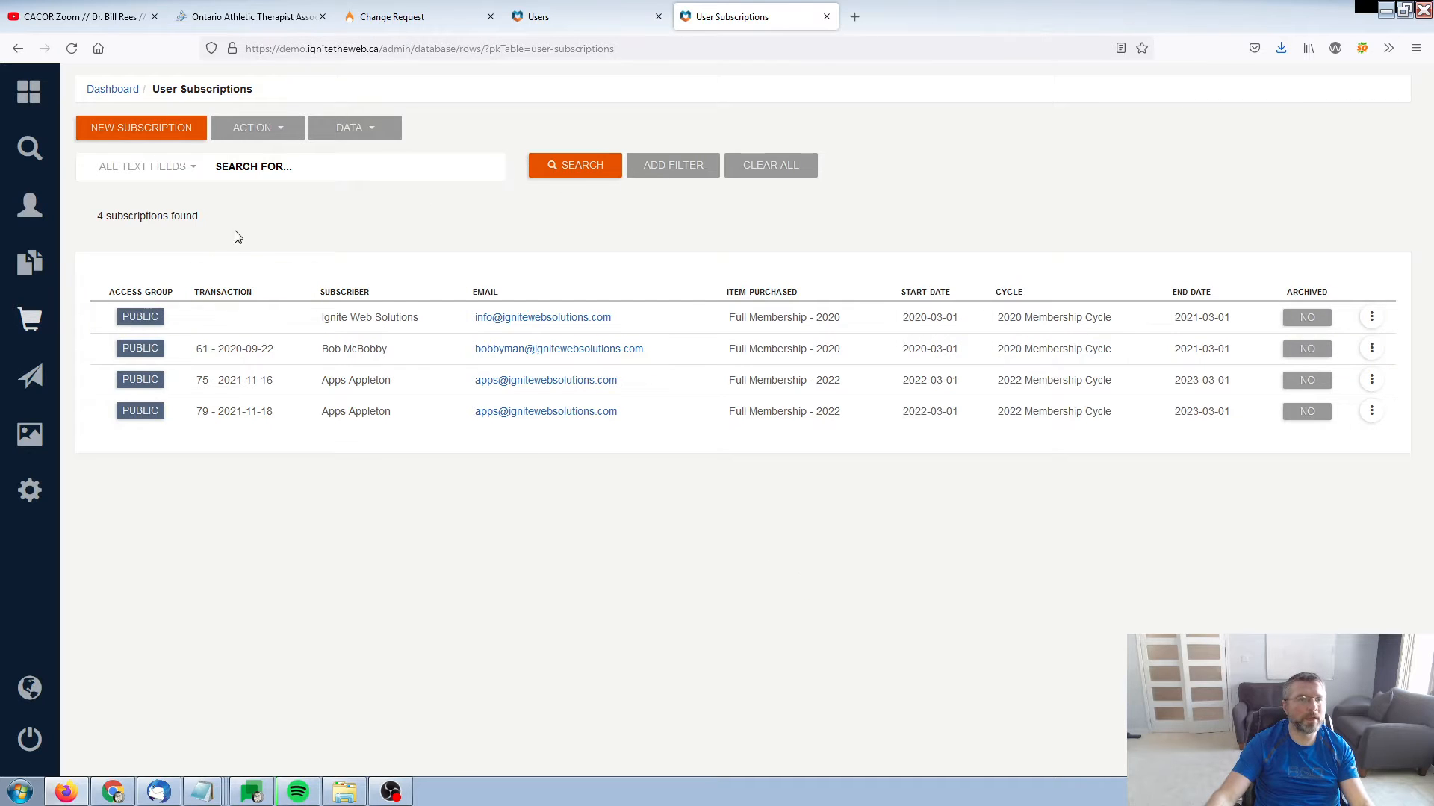
click(252, 130)
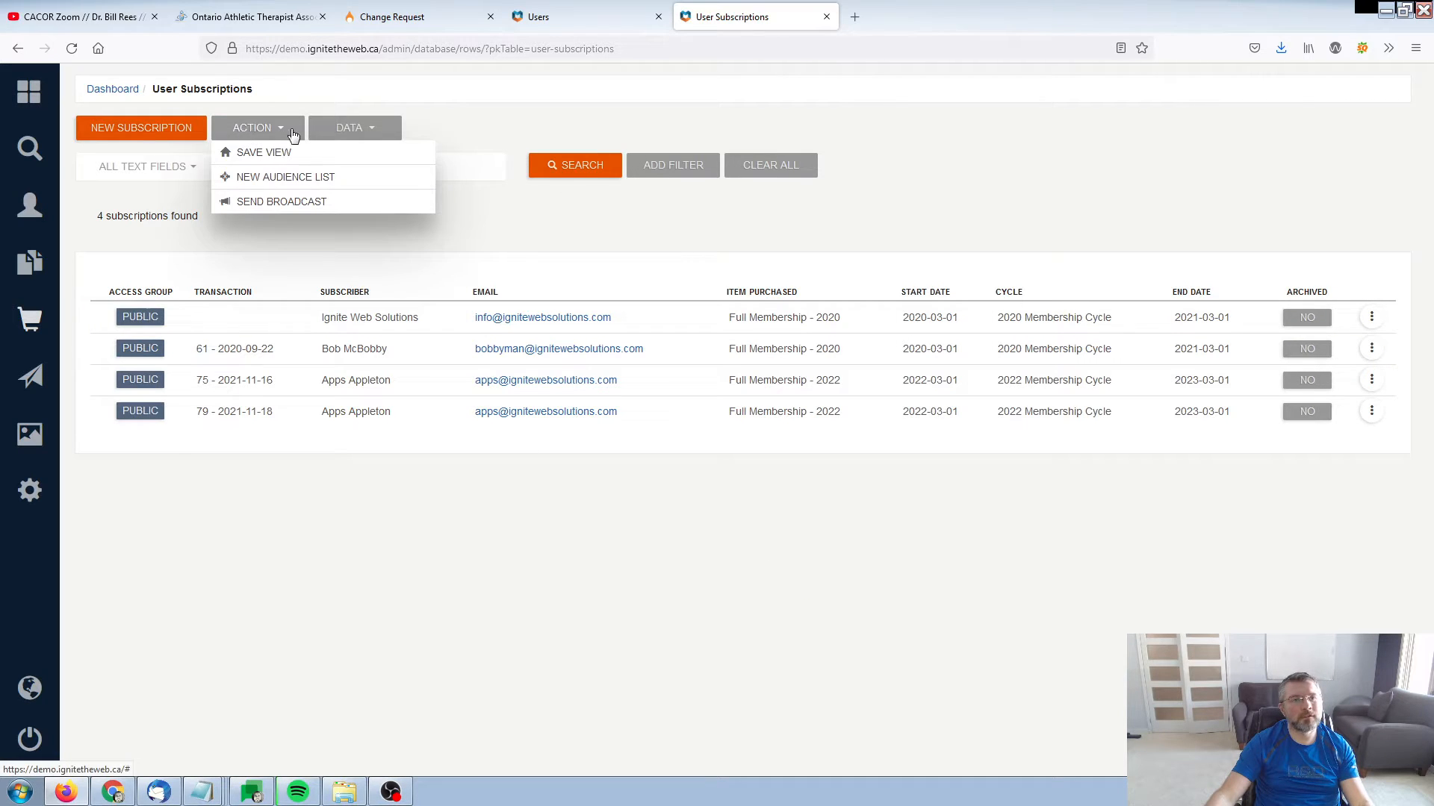
click(277, 181)
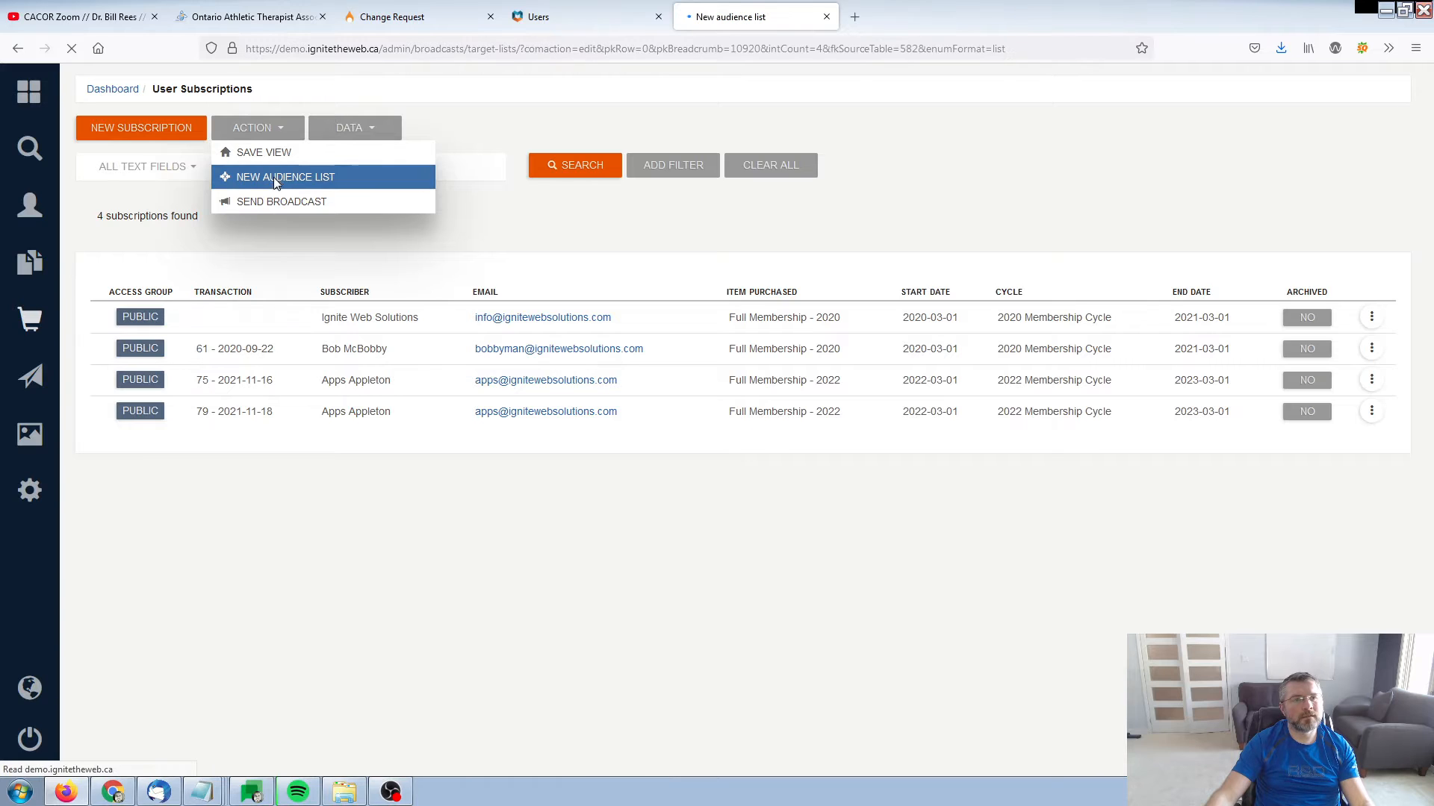
click(250, 230)
text(All s)
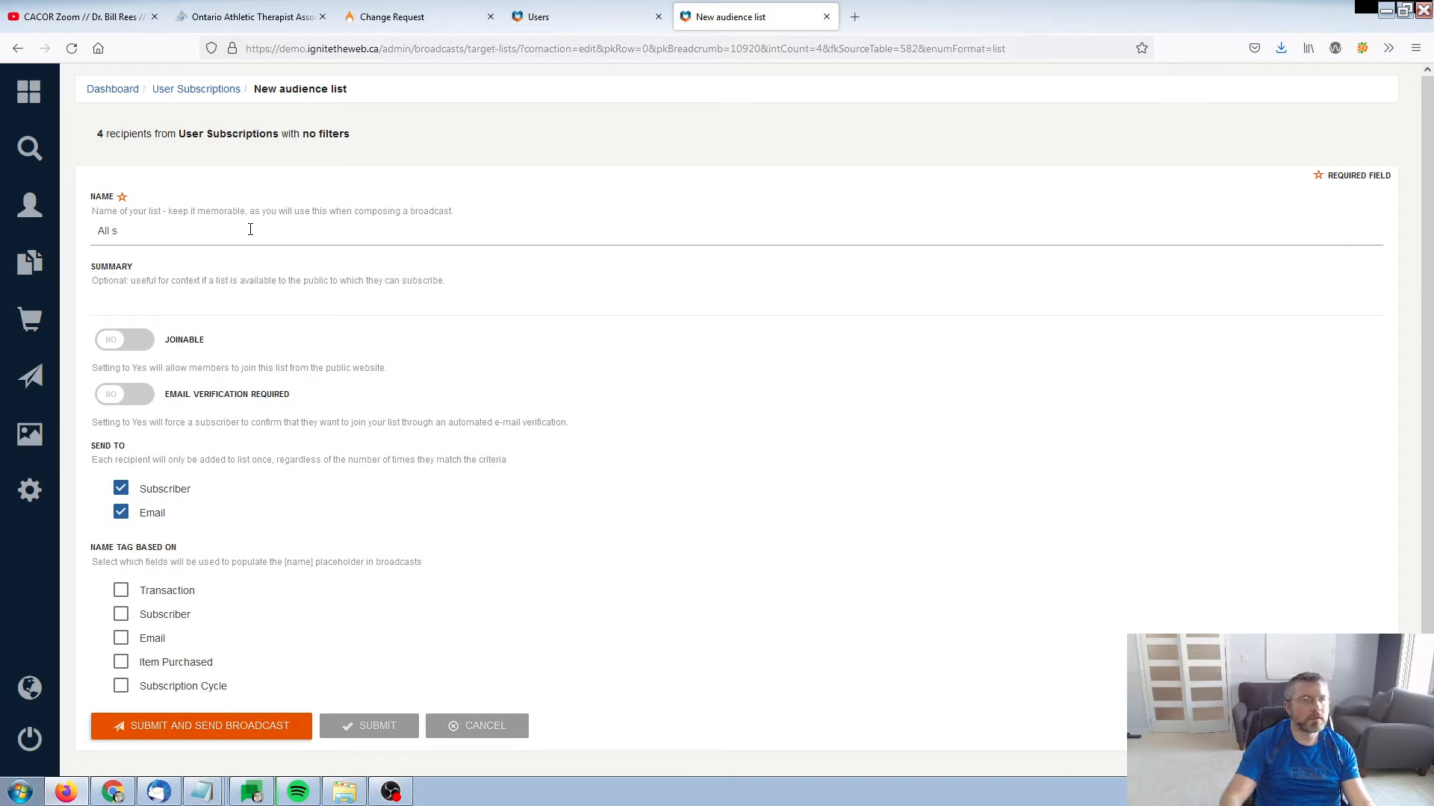
text(ubscribers)
click(303, 189)
- Send the list to Email only, without Subscriber, base the name tag on Subscriber, and submit it
scroll(332, 262, down, 1)
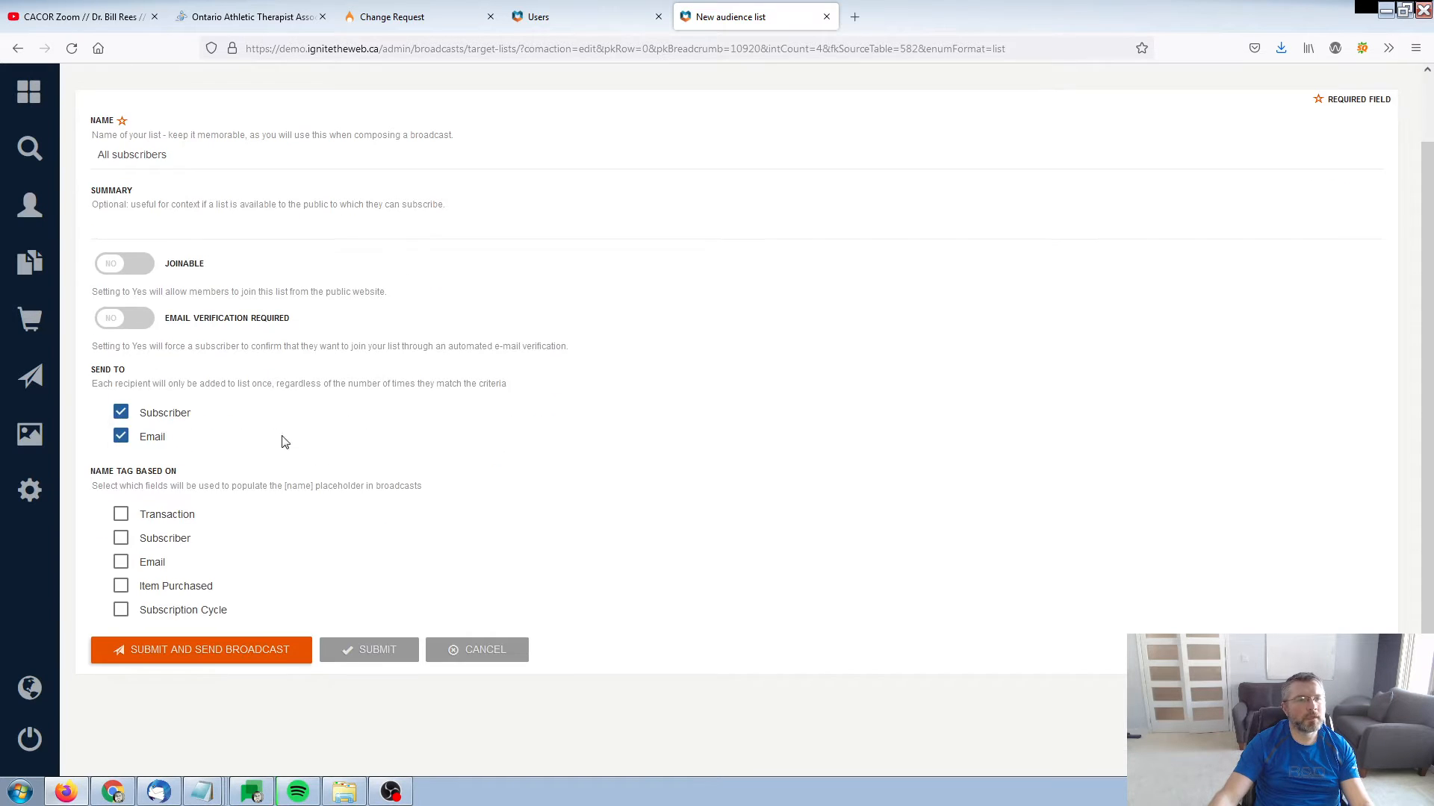
click(120, 415)
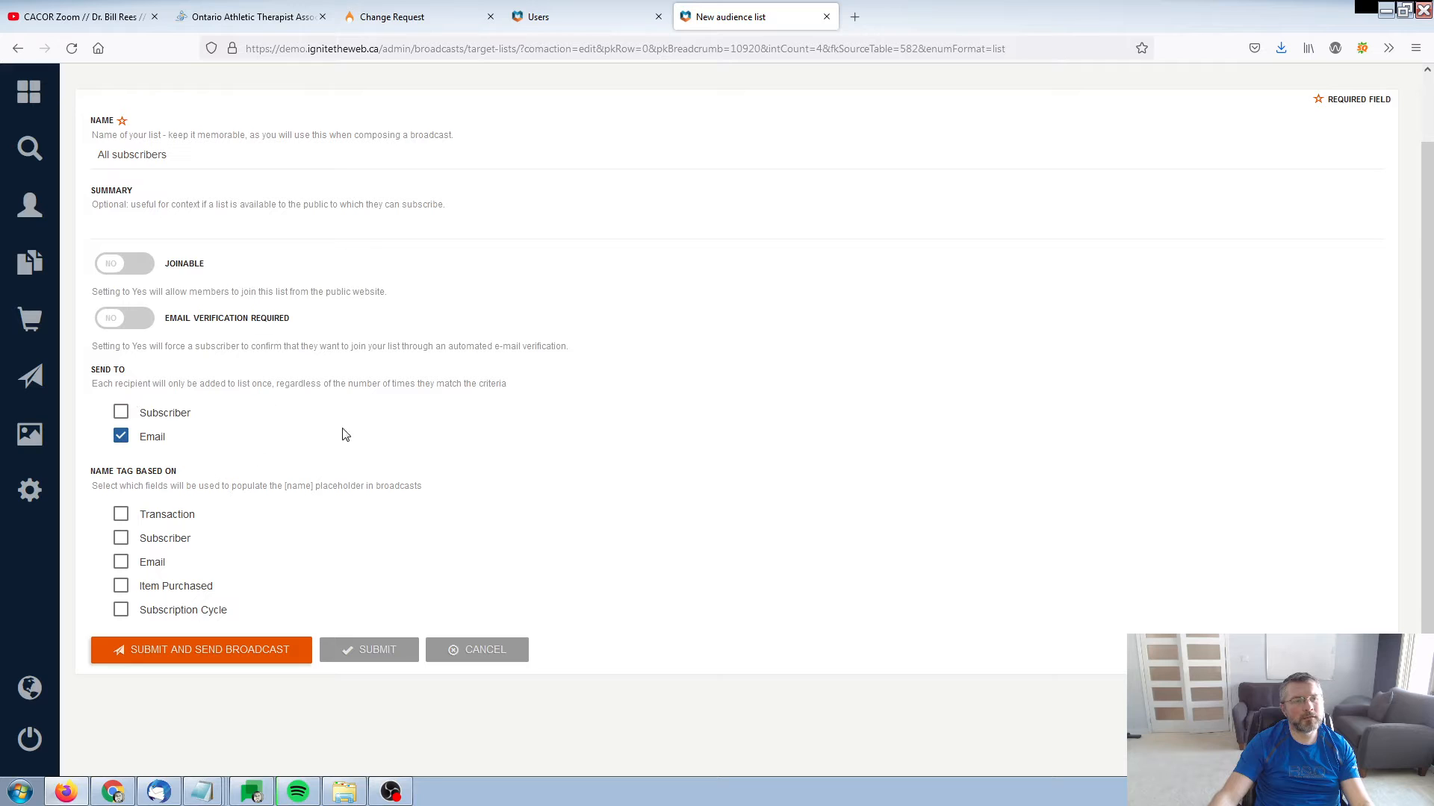
click(168, 544)
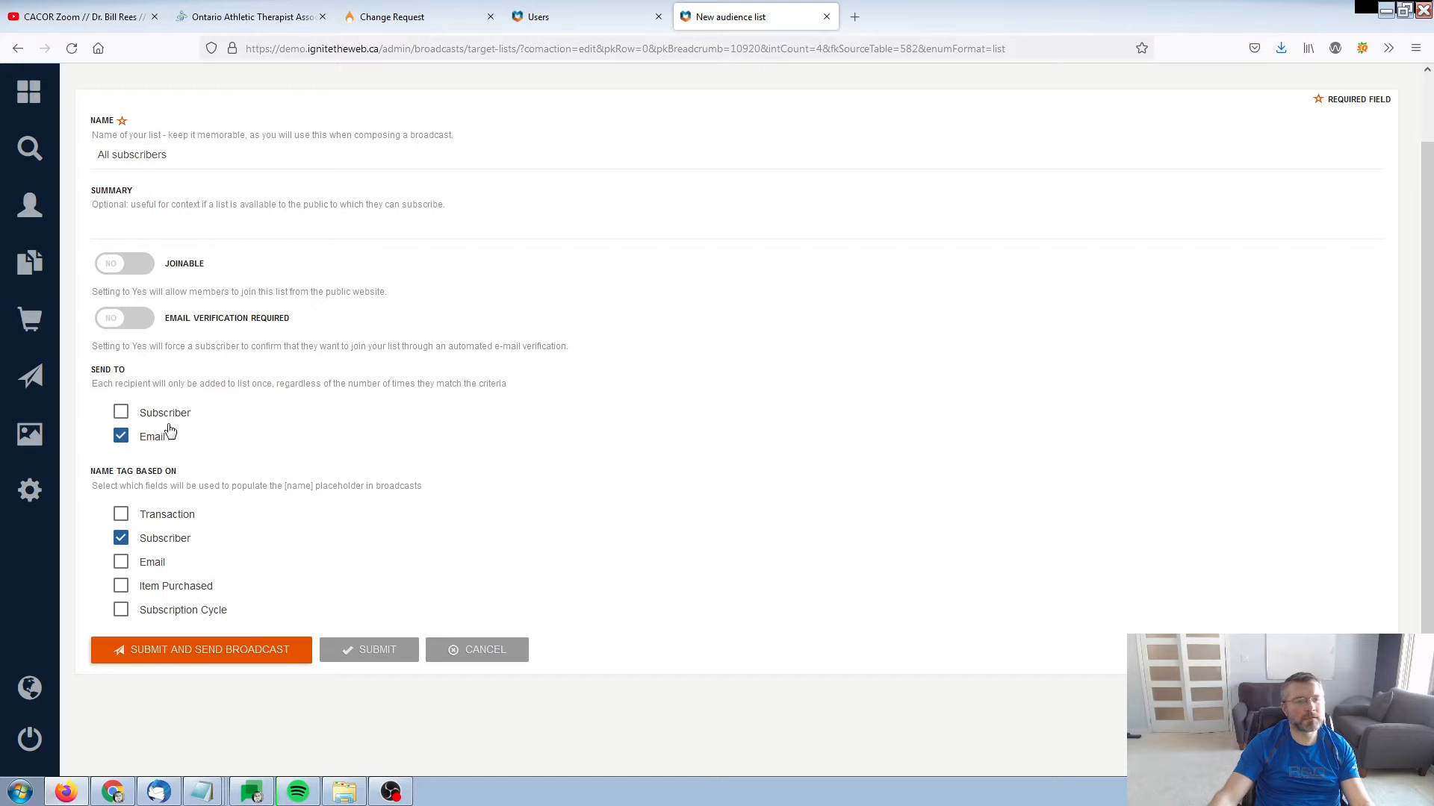
click(380, 651)
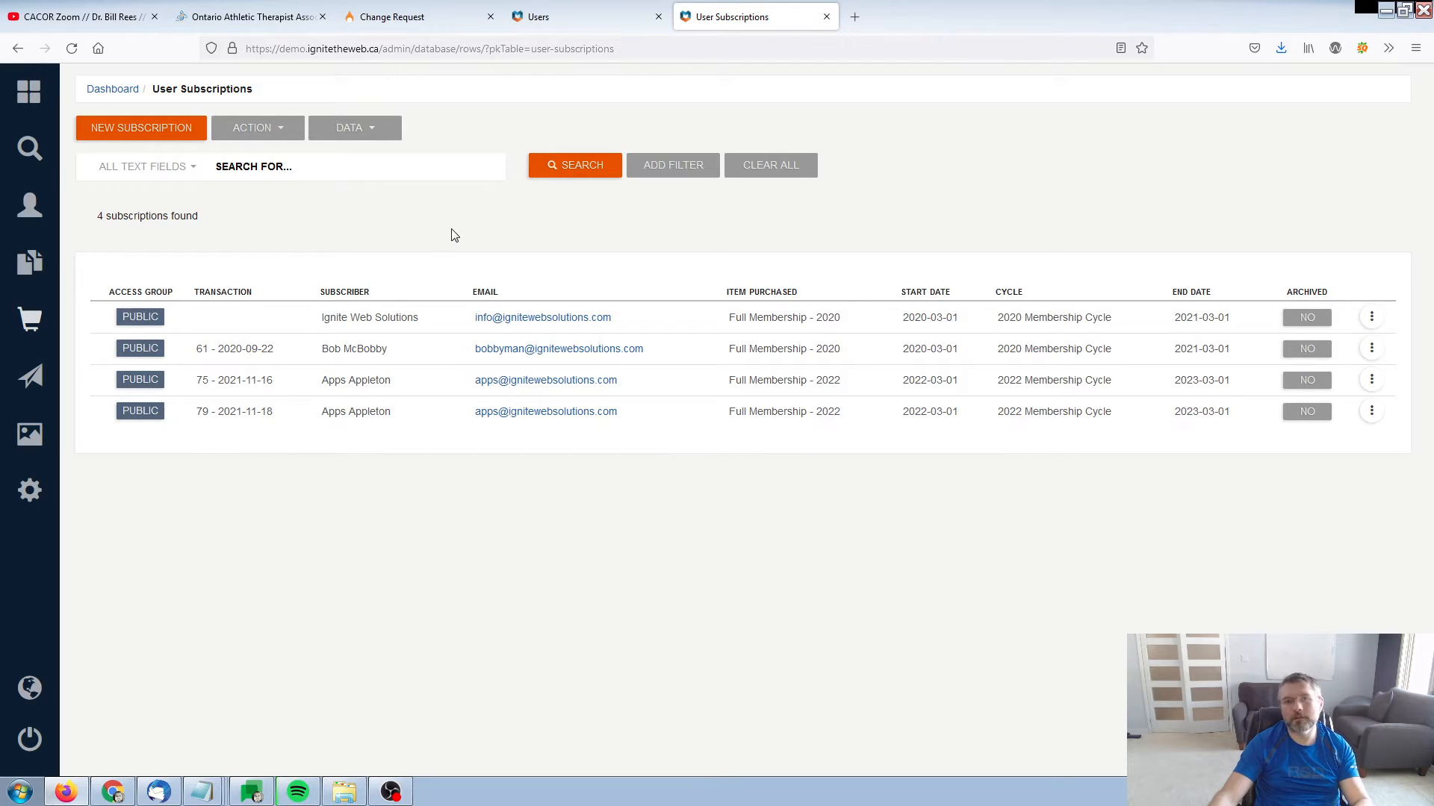
drag(349, 504, 386, 531)
click(357, 226)
- Filter the user profiles by Group Privileges set to MEMBERS
mouse_move(30, 205)
click(134, 163)
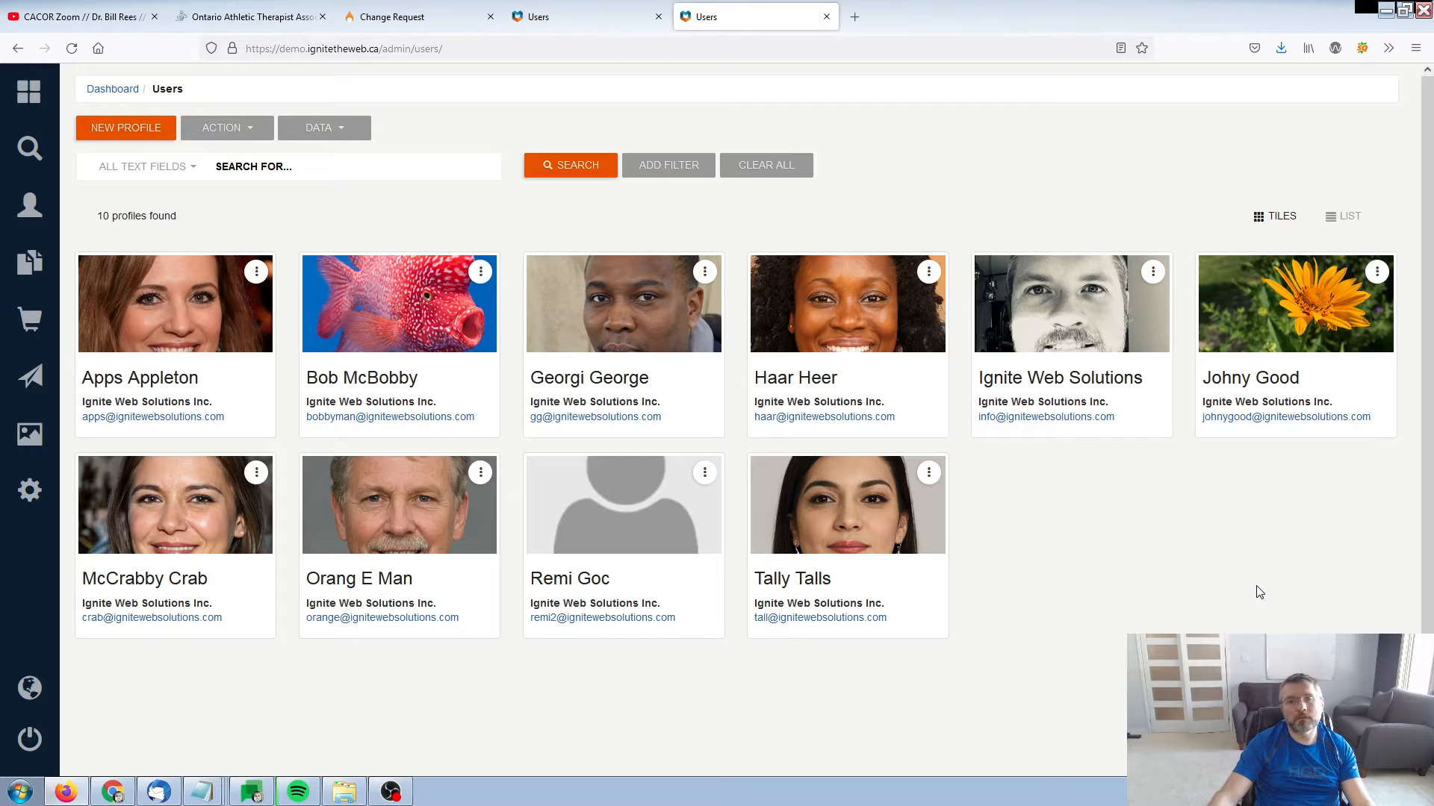
drag(1226, 585, 1222, 580)
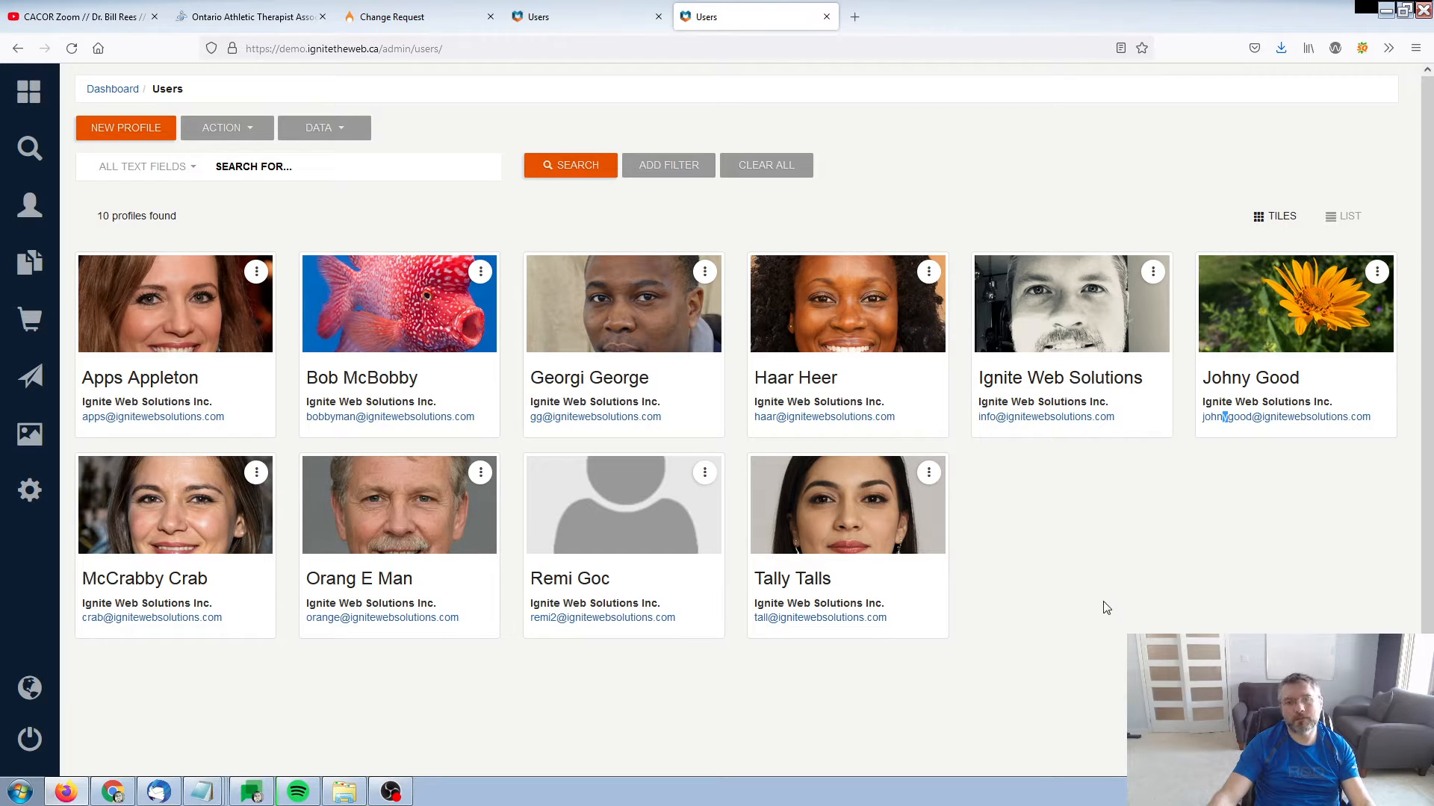
click(602, 219)
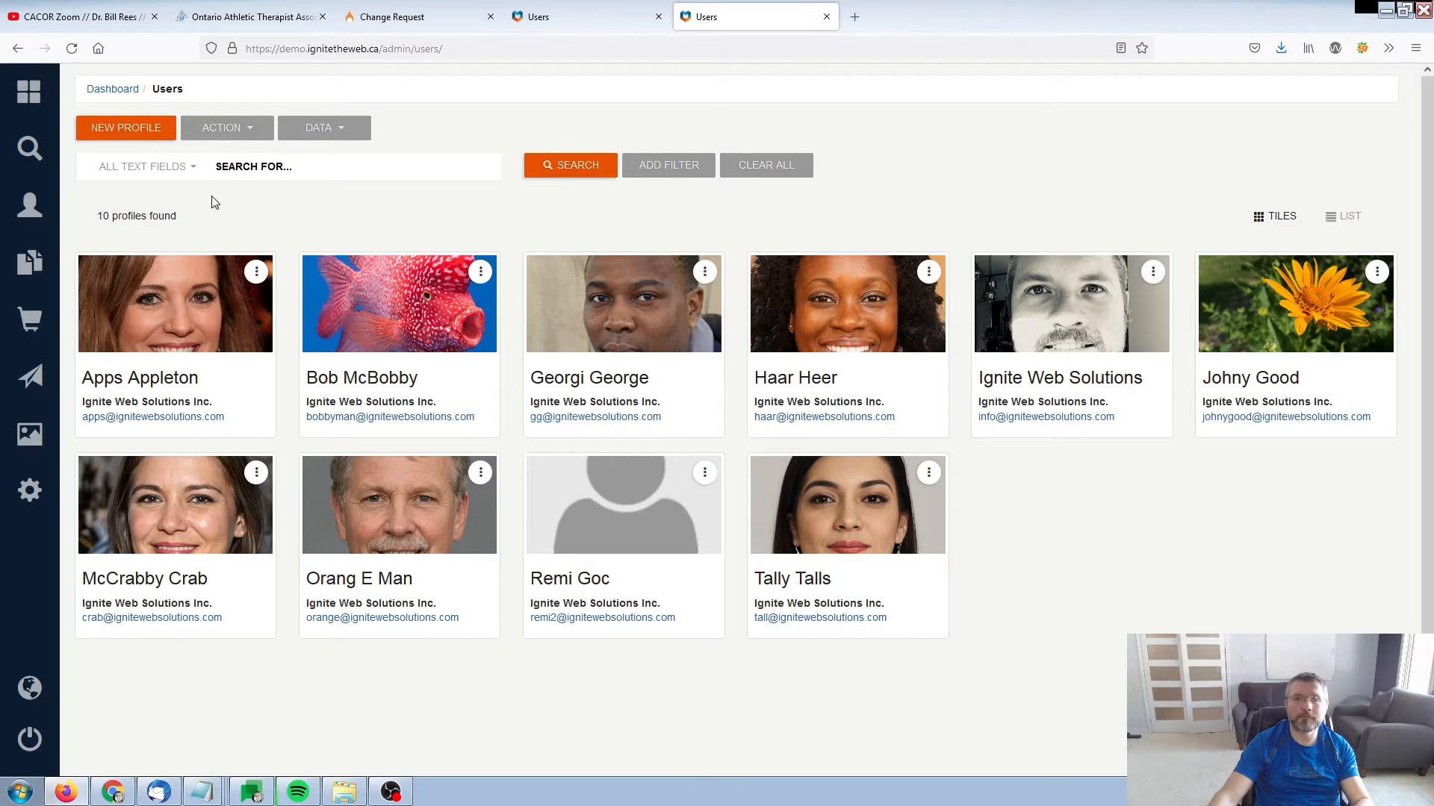
click(149, 167)
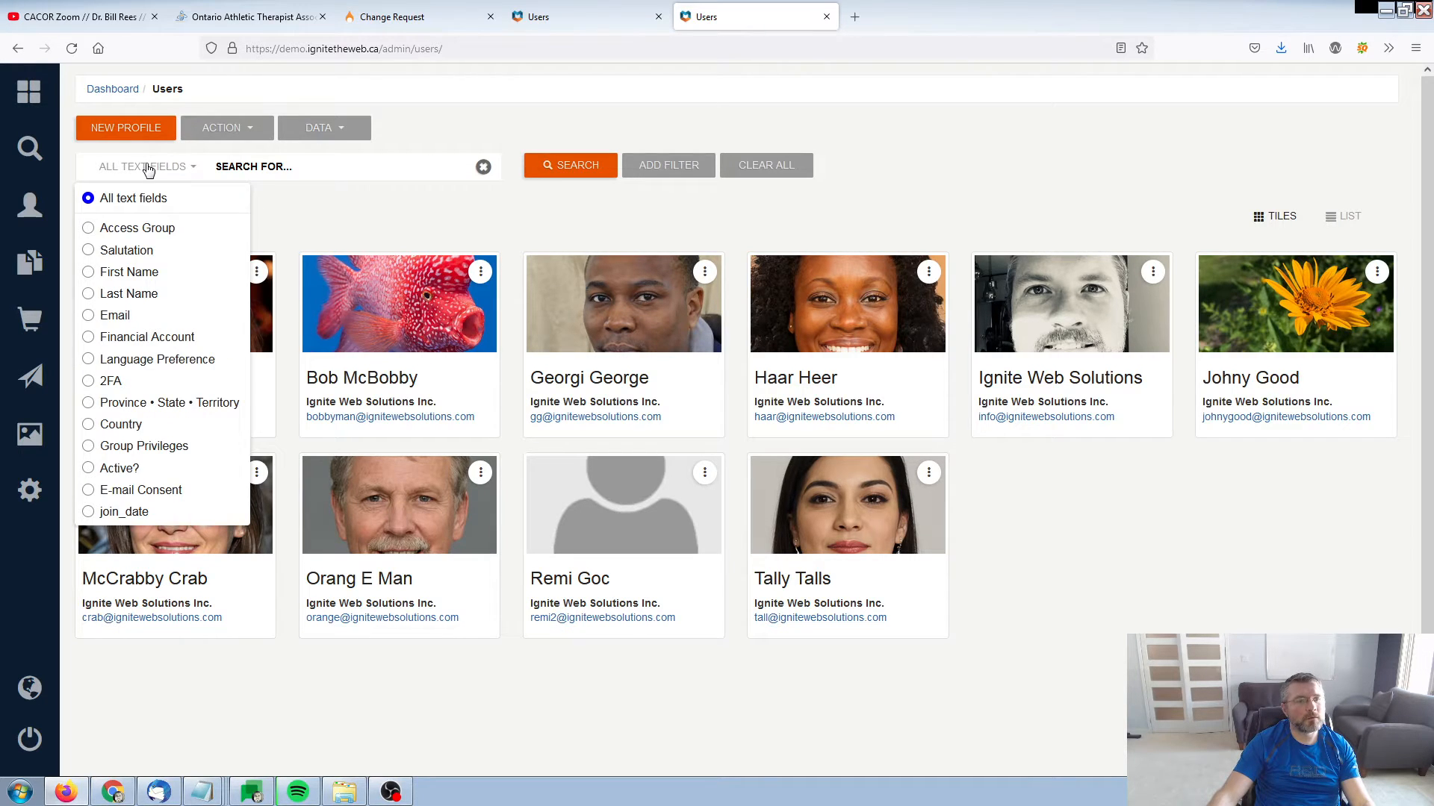
click(116, 446)
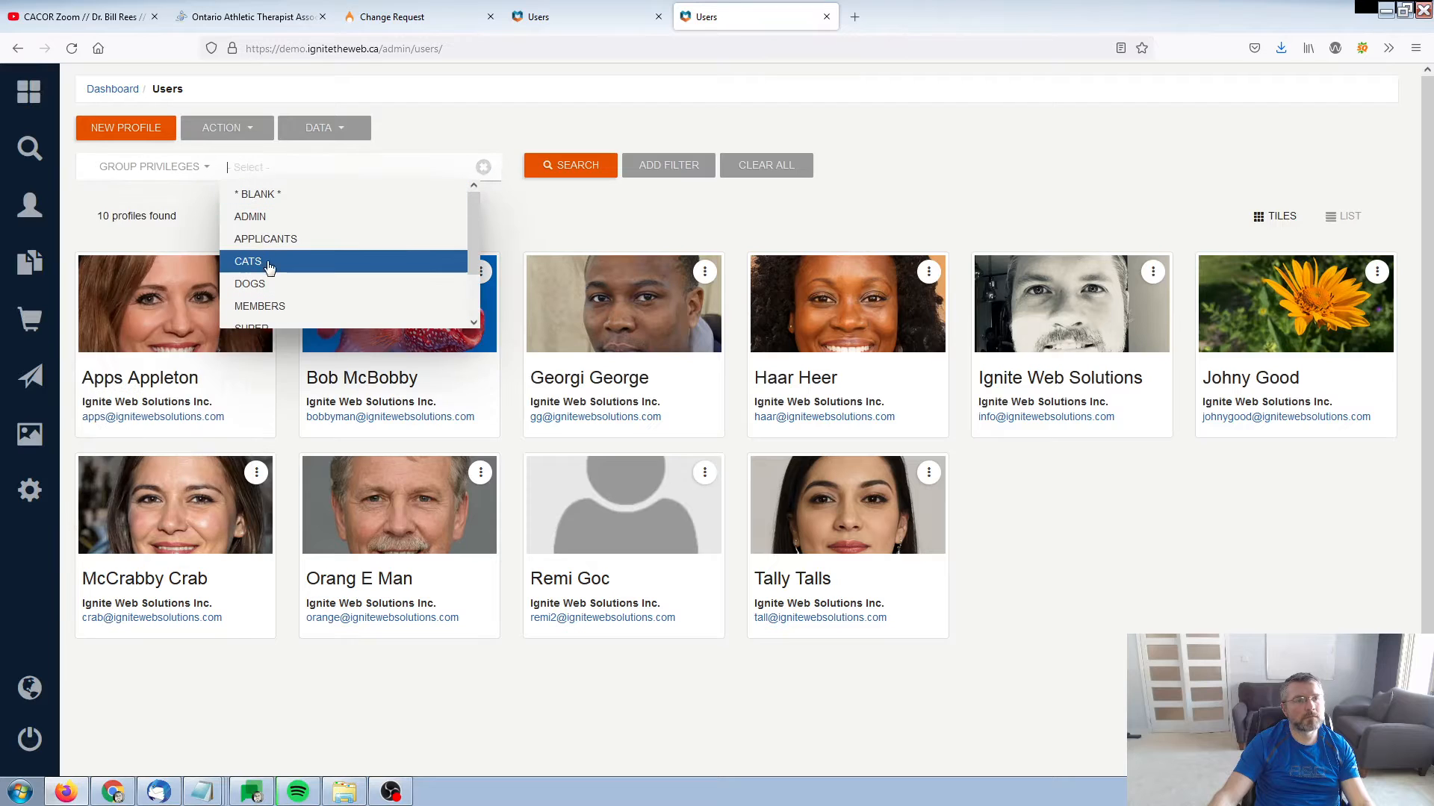
text(mem)
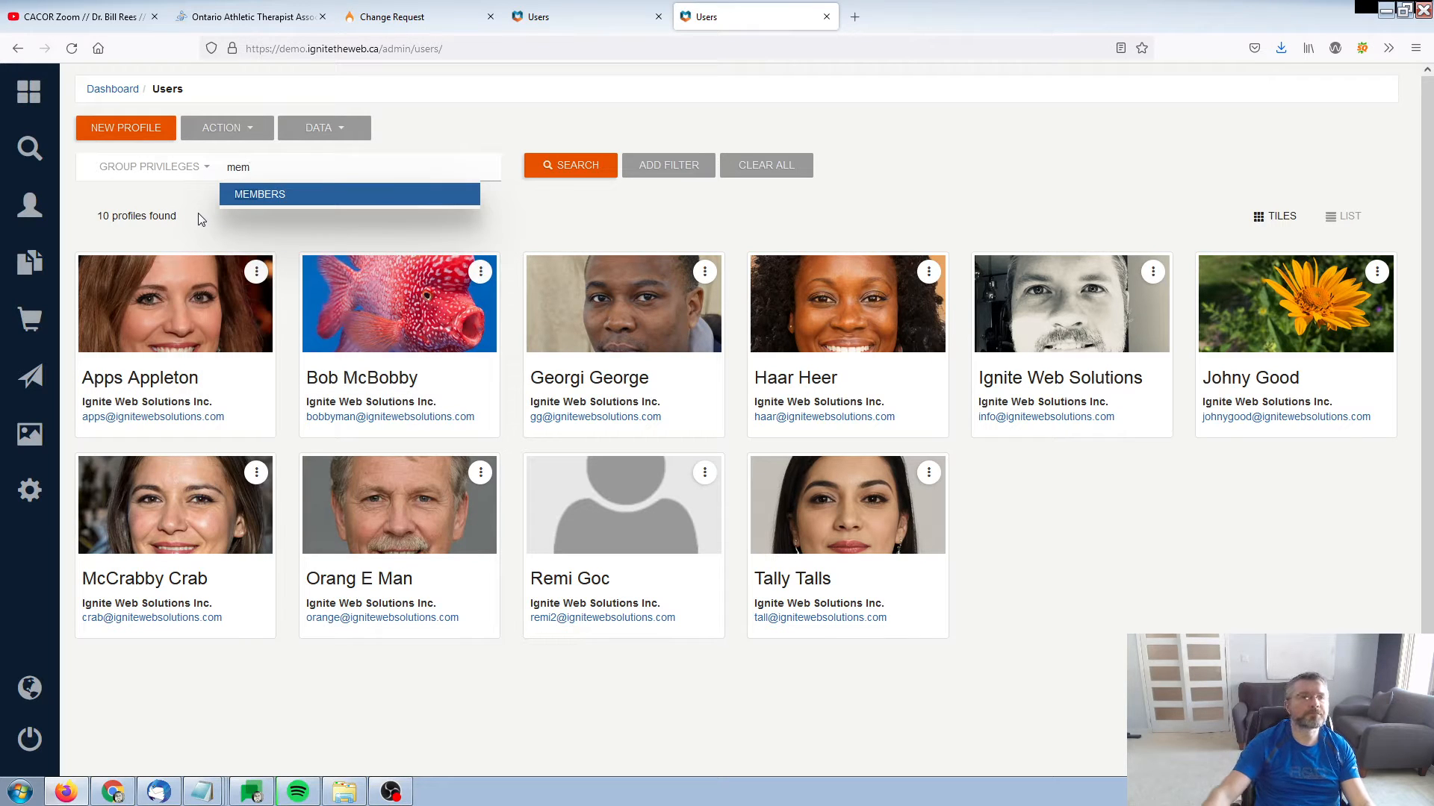
click(248, 196)
click(589, 183)
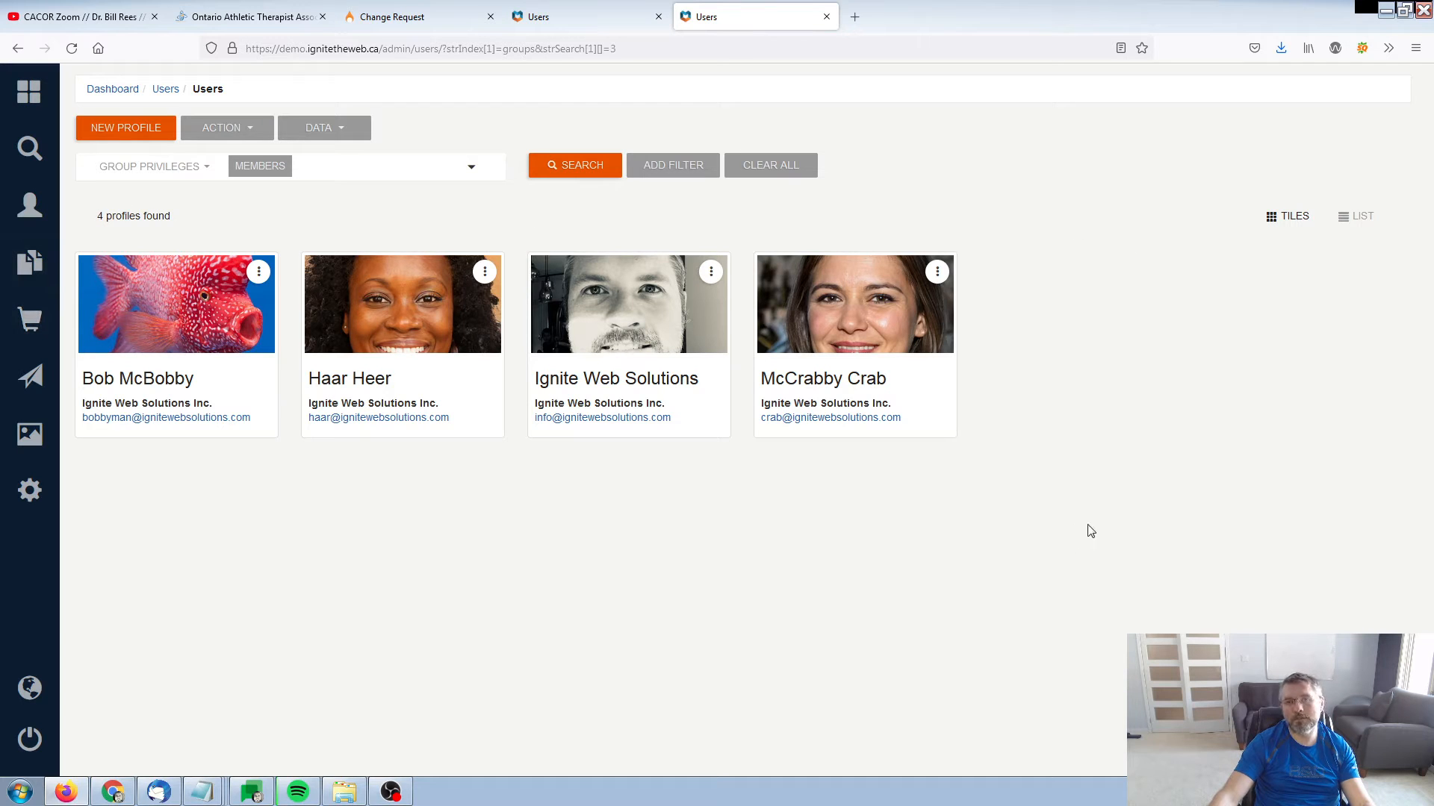
- Start a new audience list from the filtered users and name it "All valid members"
click(220, 130)
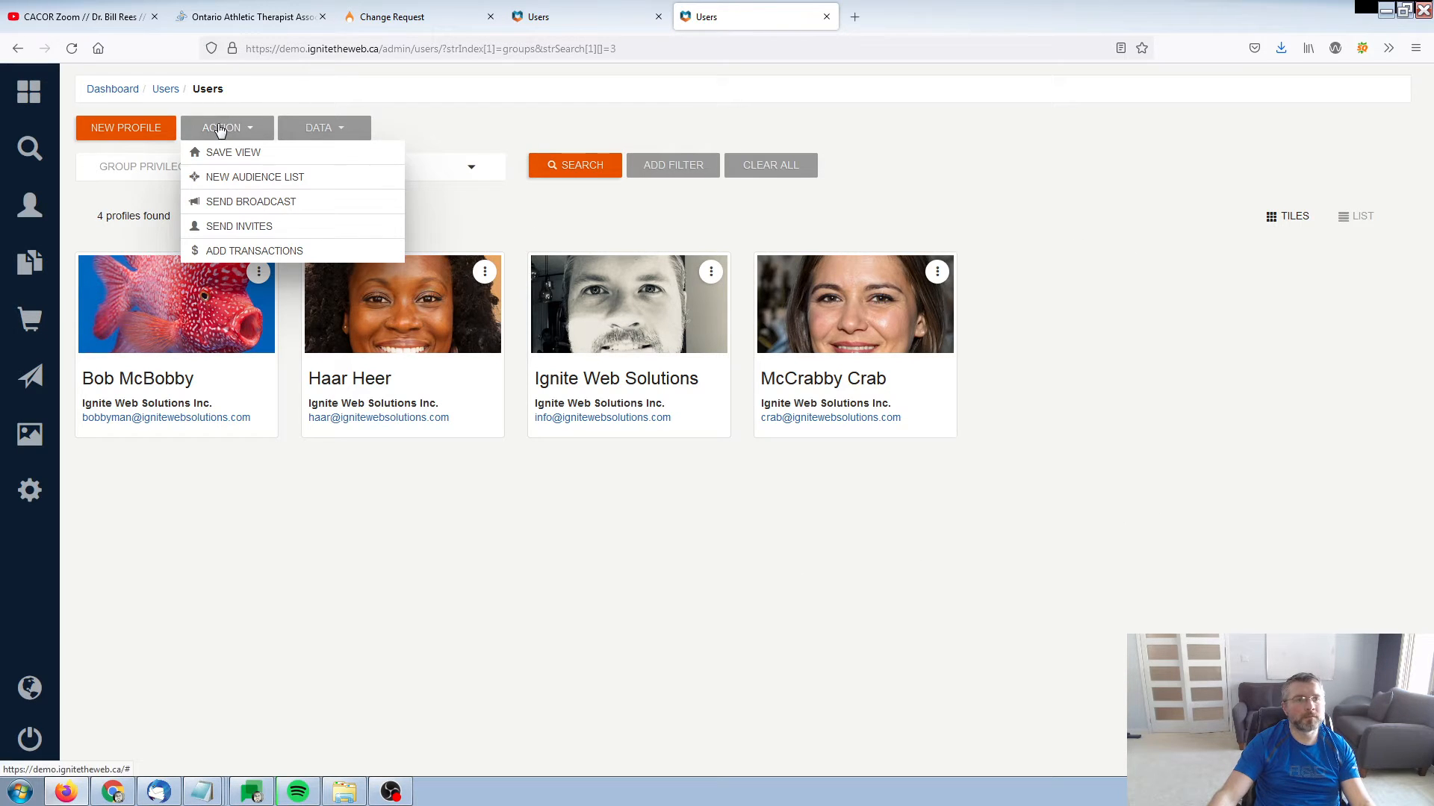
click(219, 179)
click(144, 231)
text(All valid members)
click(402, 161)
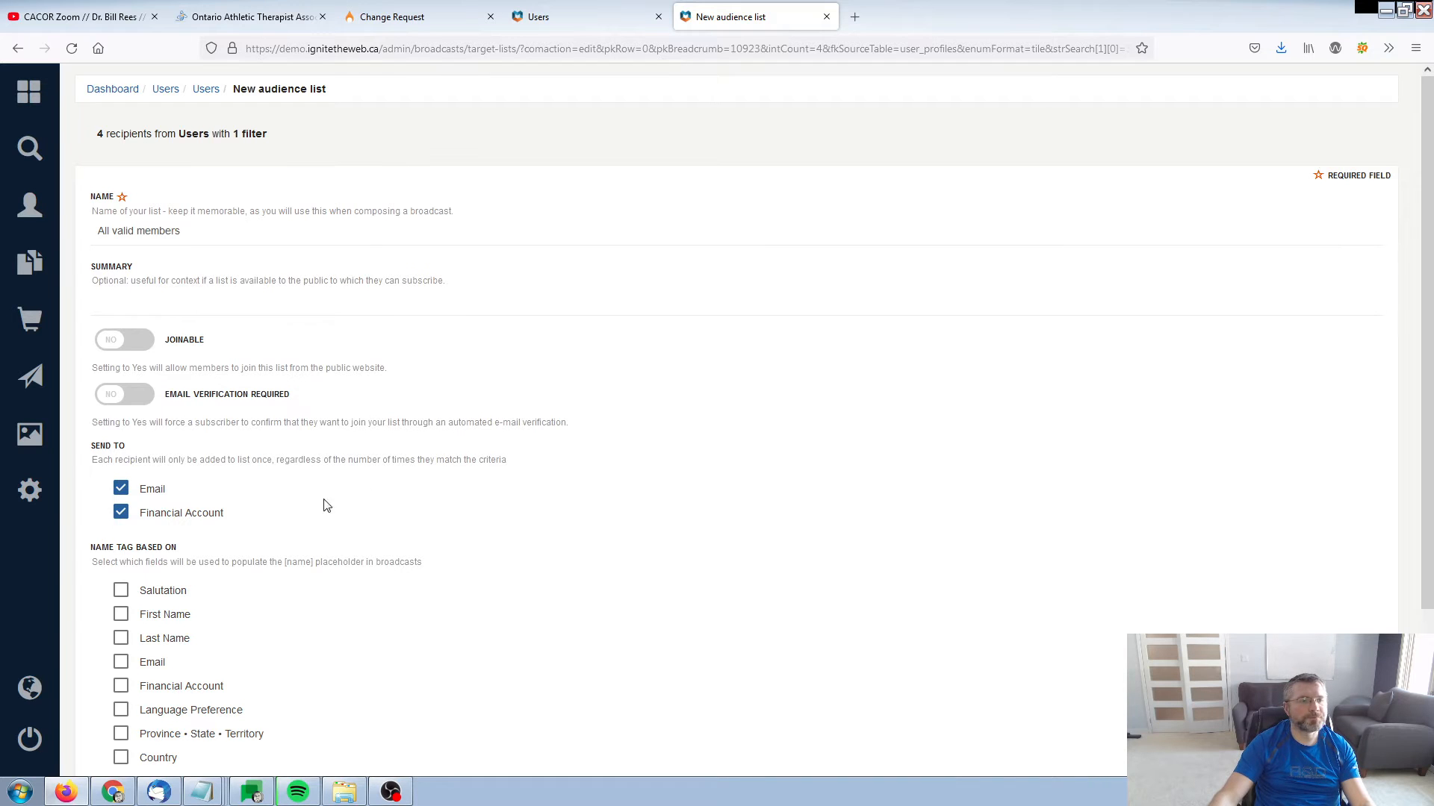
- Send the list to Email only, without Financial Account, base the name tag on First Name, and submit it
click(179, 515)
scroll(331, 489, down, 3)
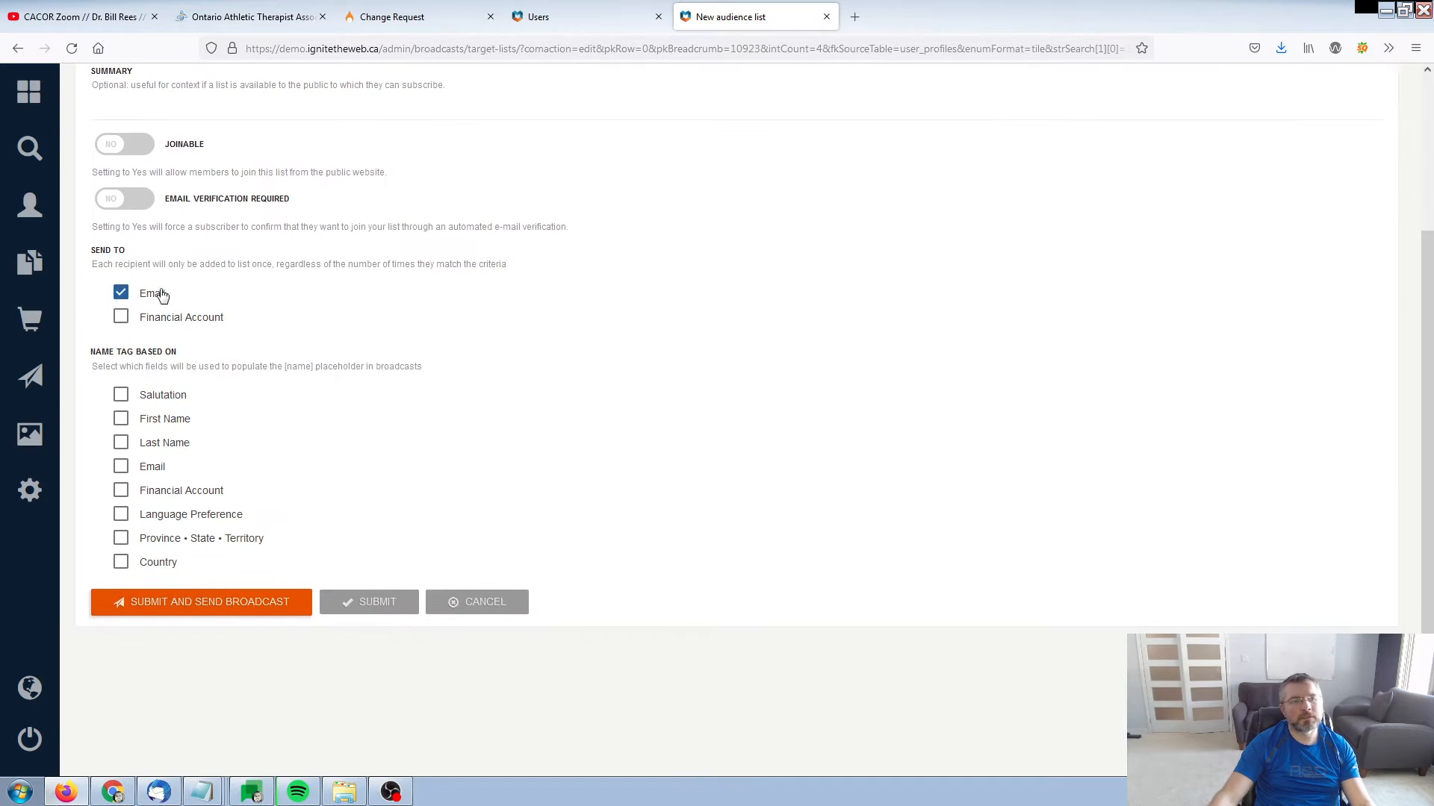
click(179, 418)
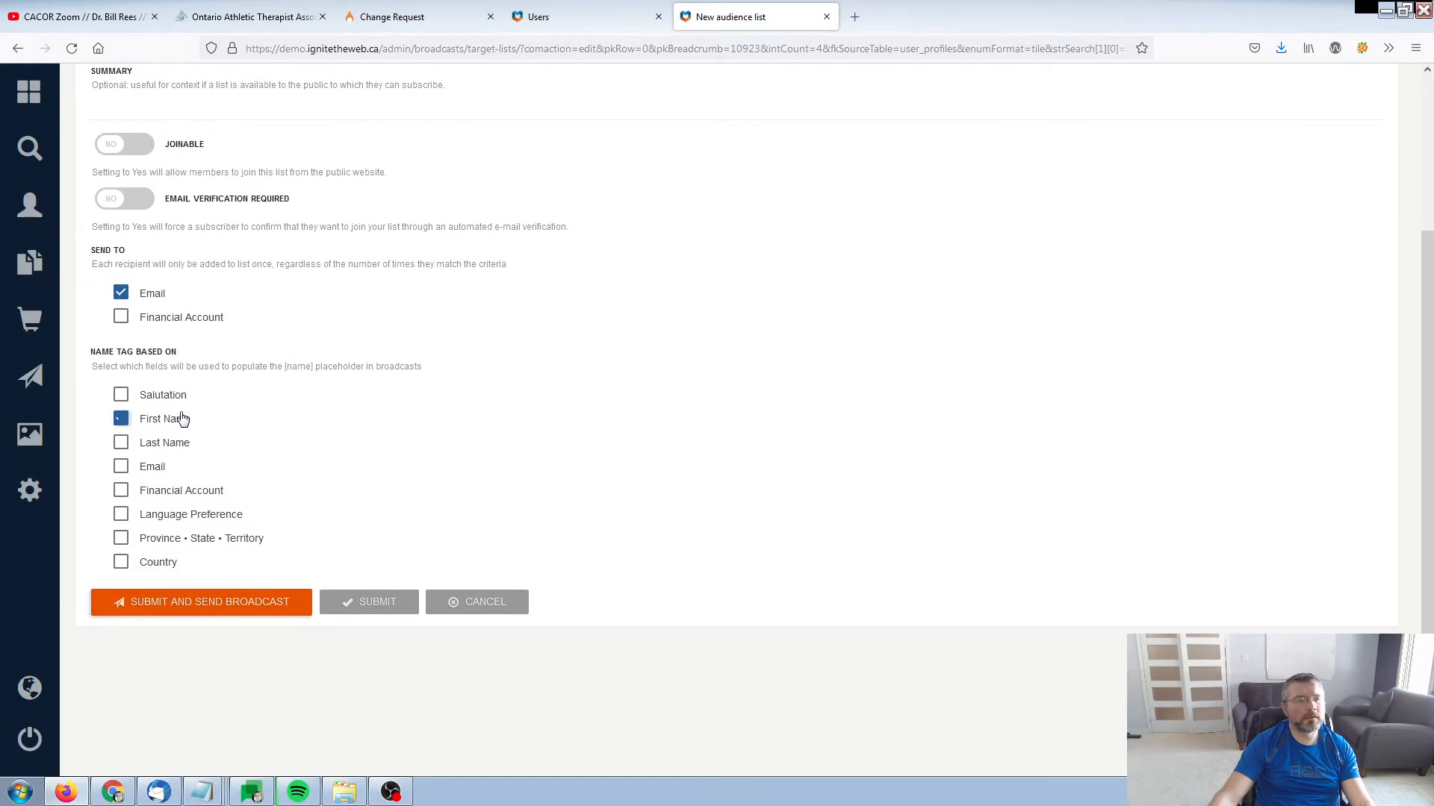
click(365, 601)
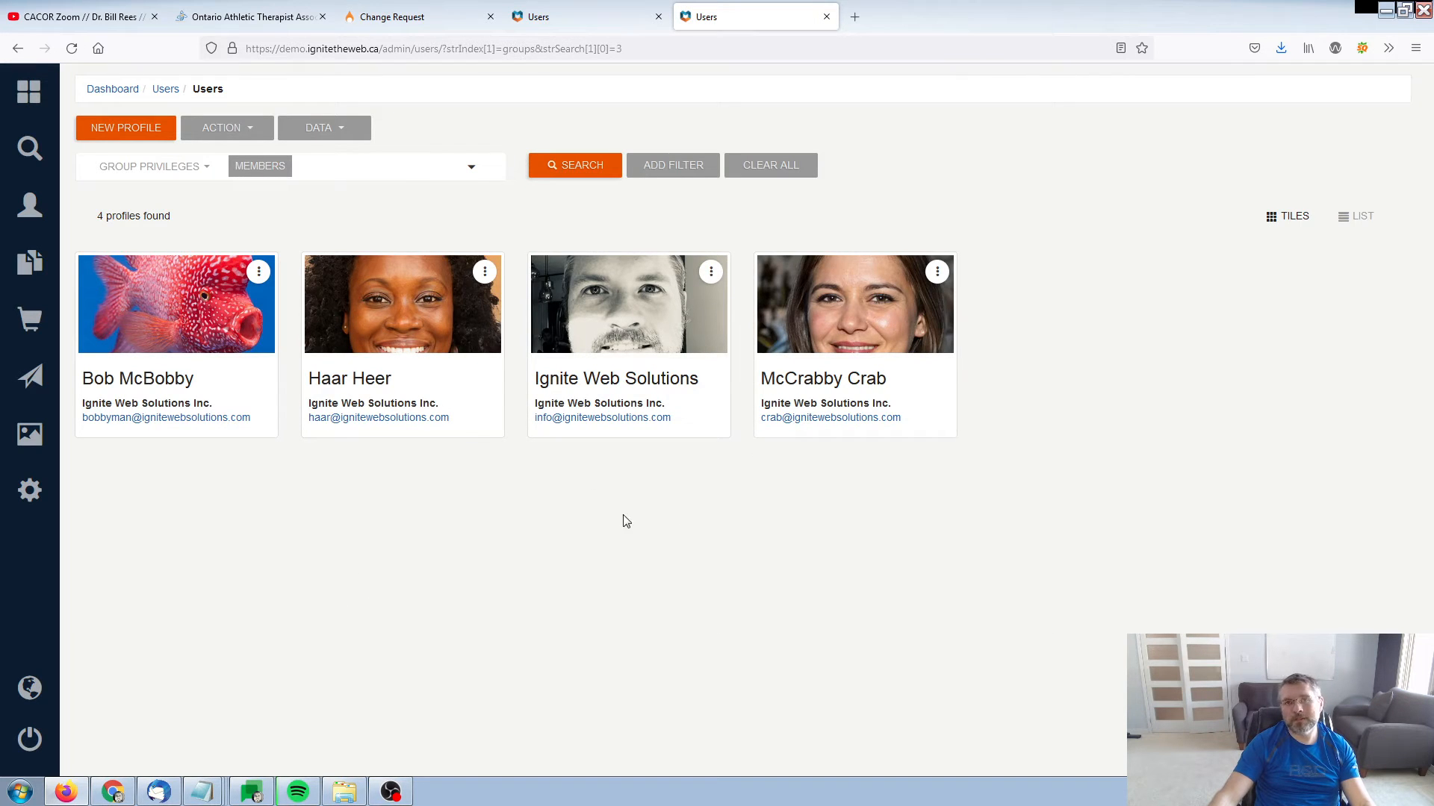
- Open the Broadcasts Dashboard in the other Users browser tab and check the recipients of both audience lists
click(578, 18)
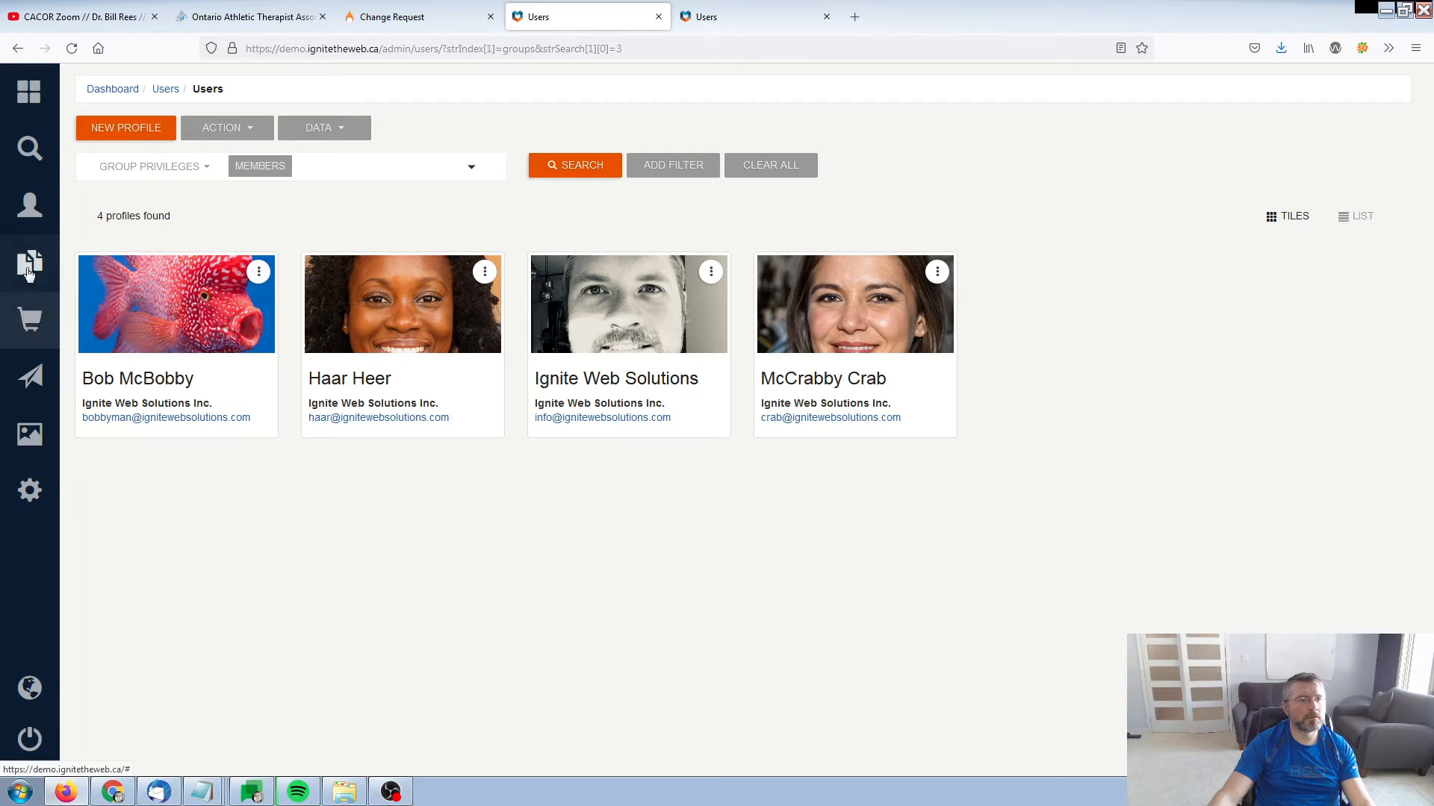
mouse_move(30, 376)
click(150, 160)
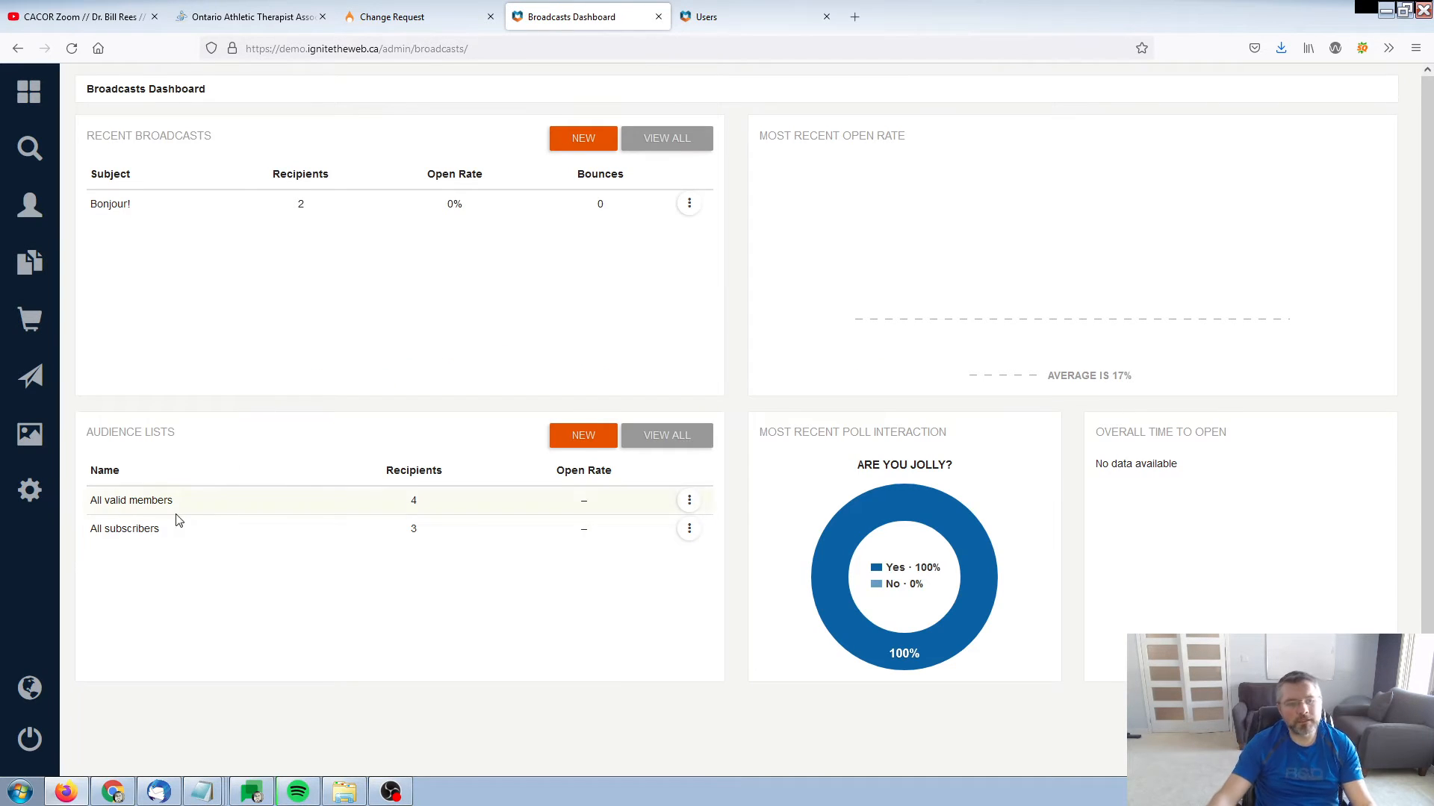
drag(91, 504, 451, 500)
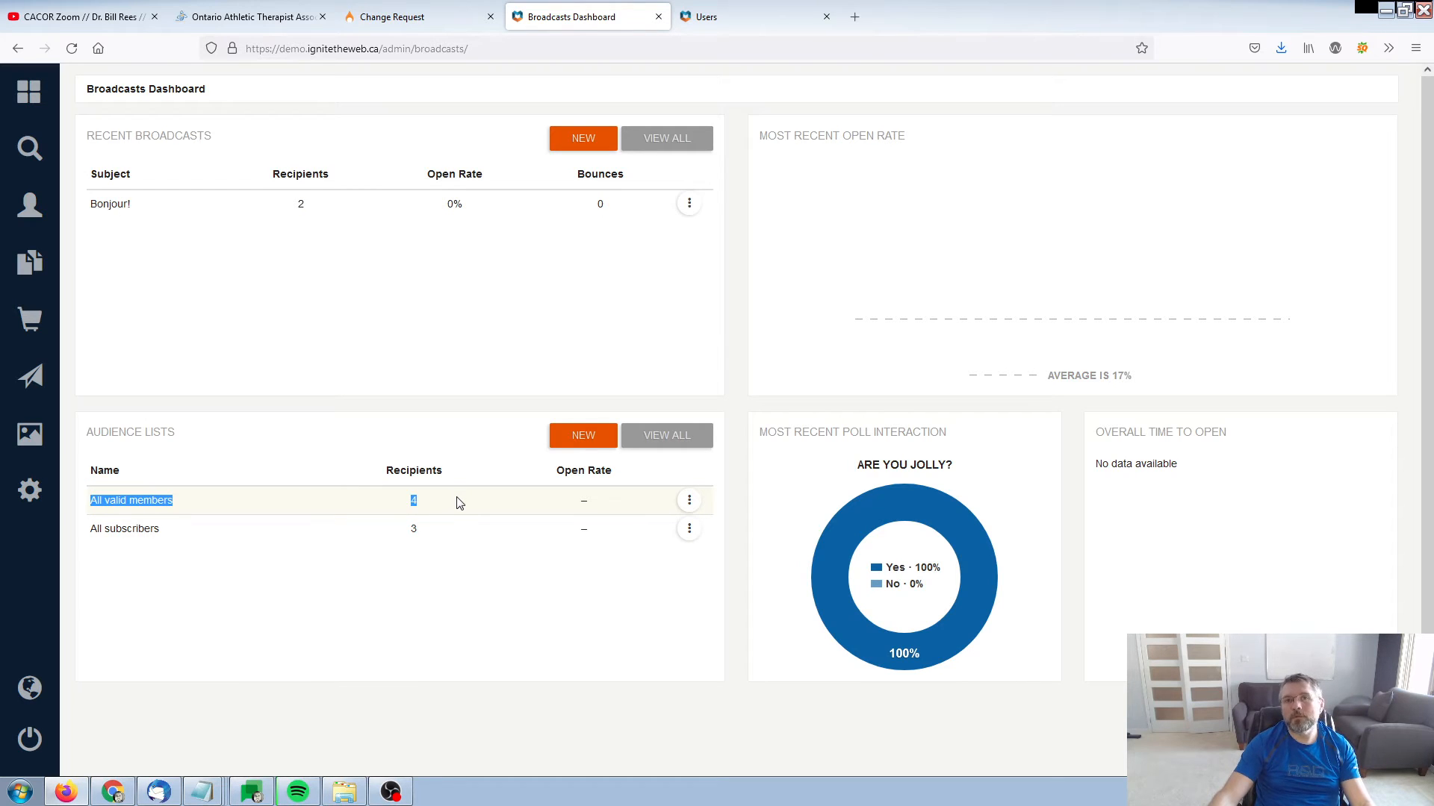
click(406, 583)
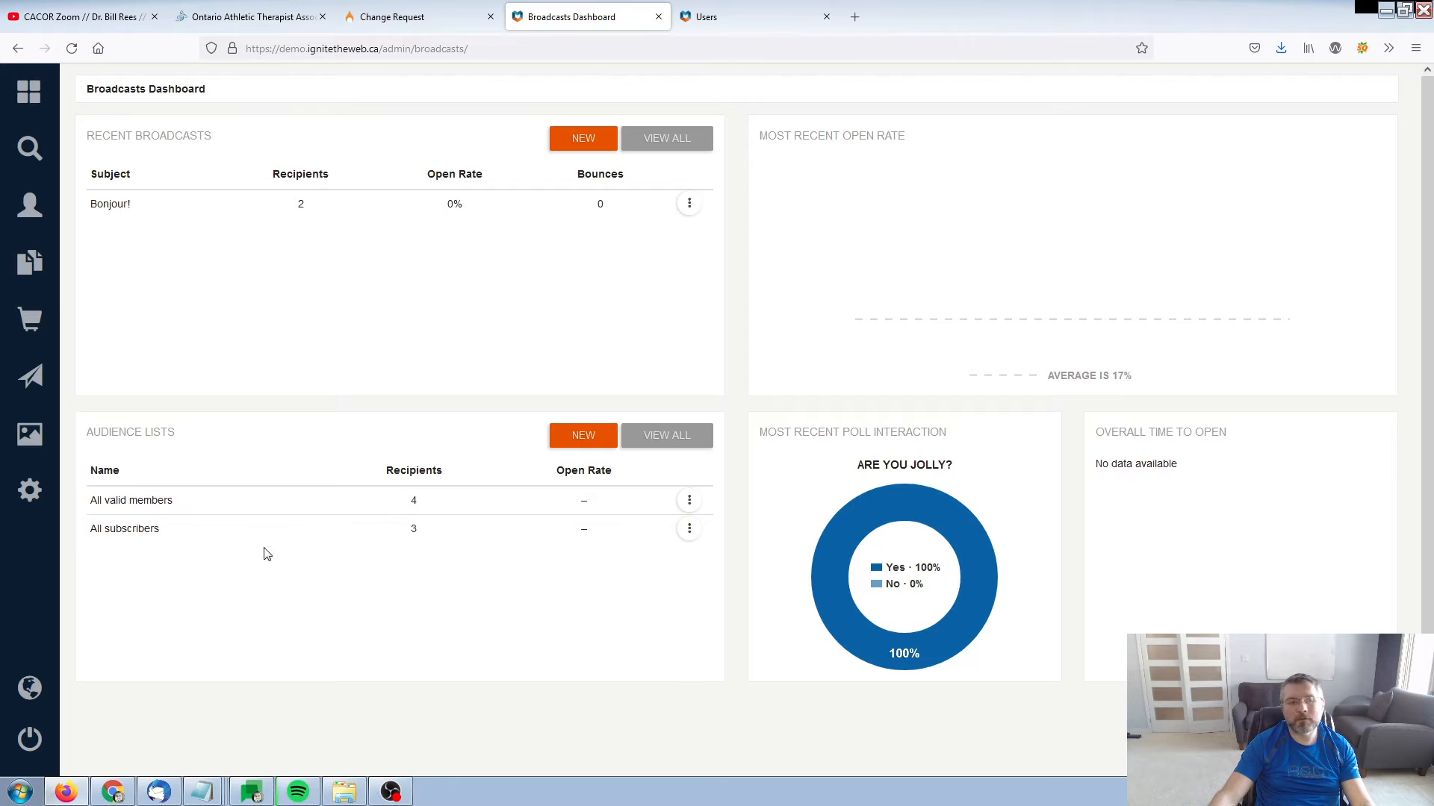
drag(95, 531, 443, 534)
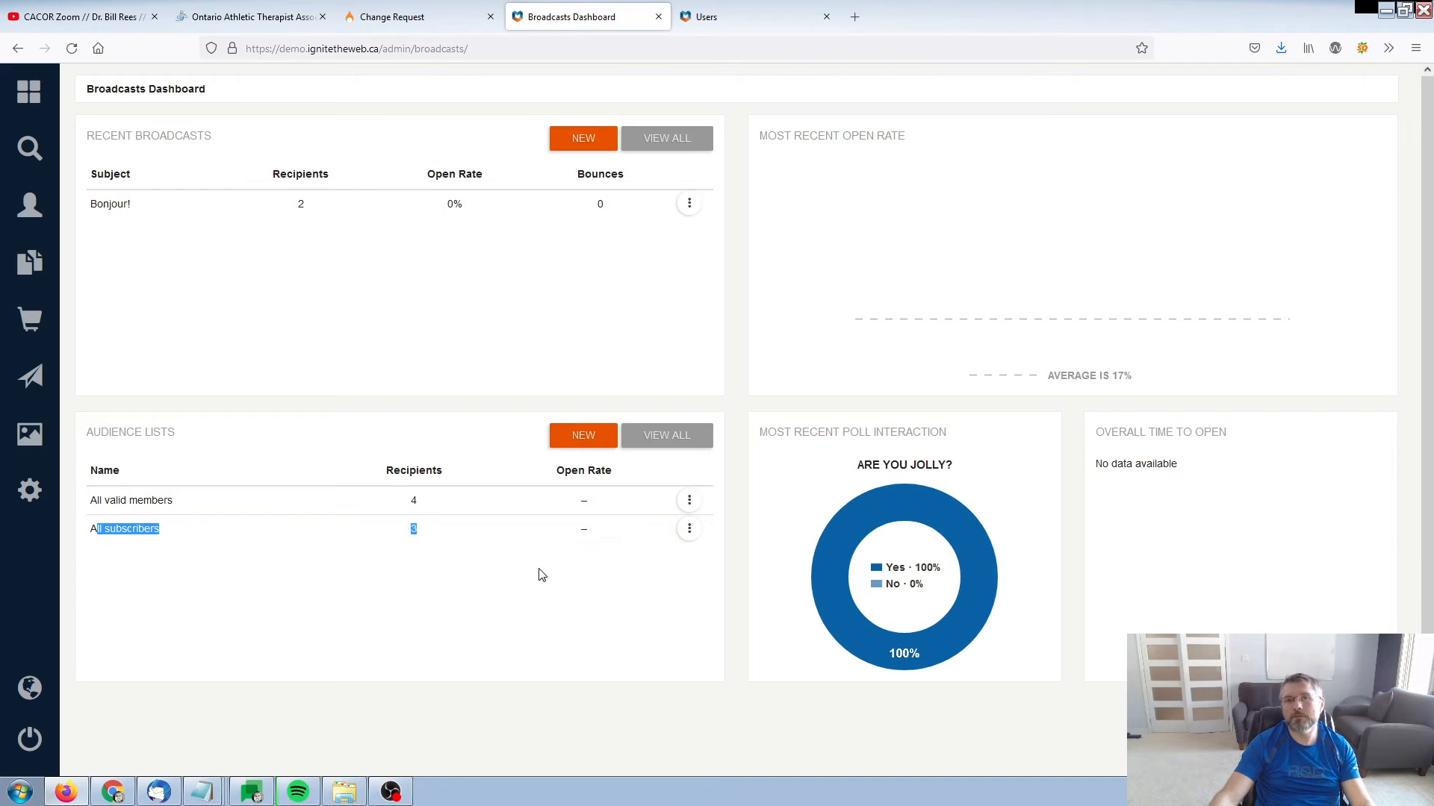
click(492, 582)
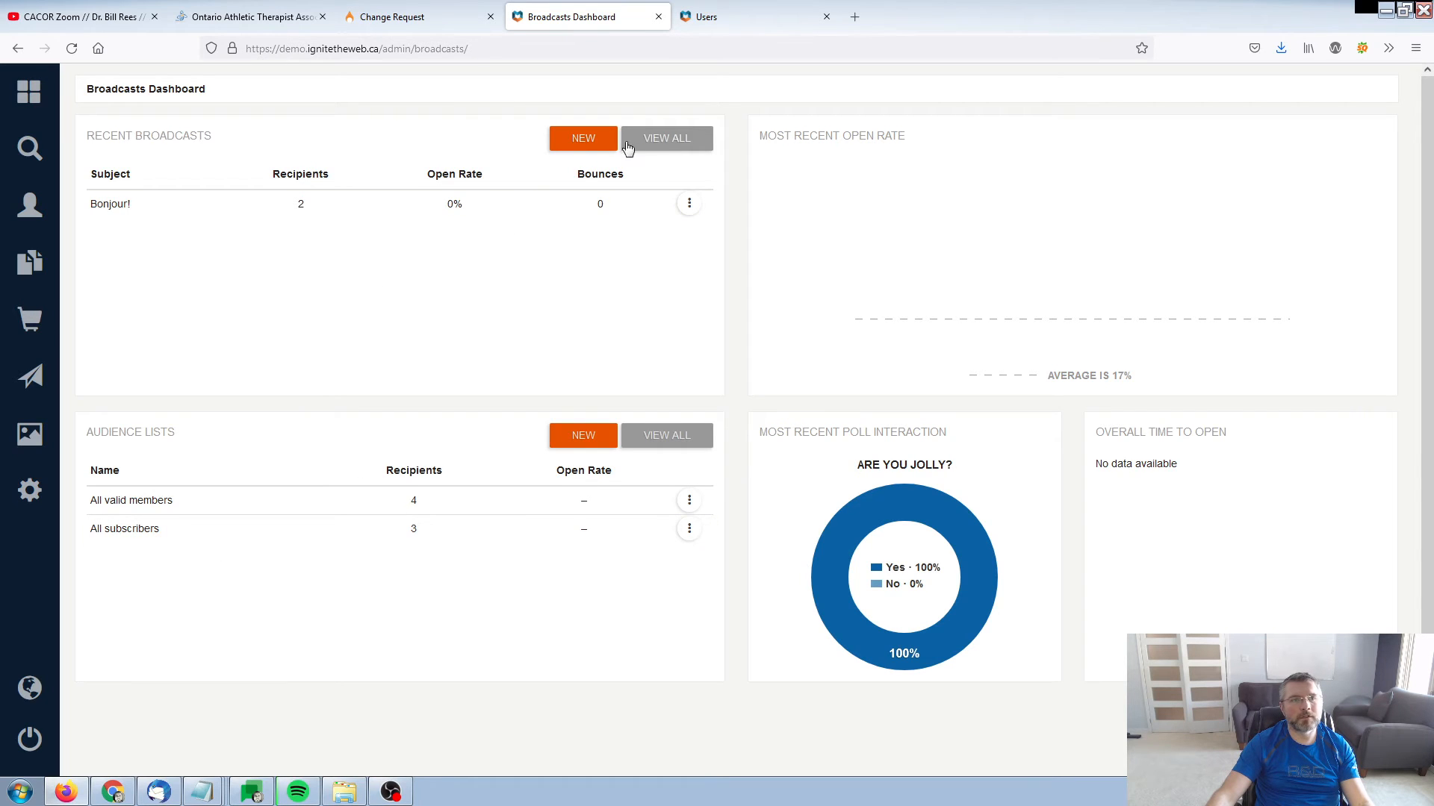
- Create a new broadcast with the subject "Renewal Time"
click(577, 145)
click(231, 195)
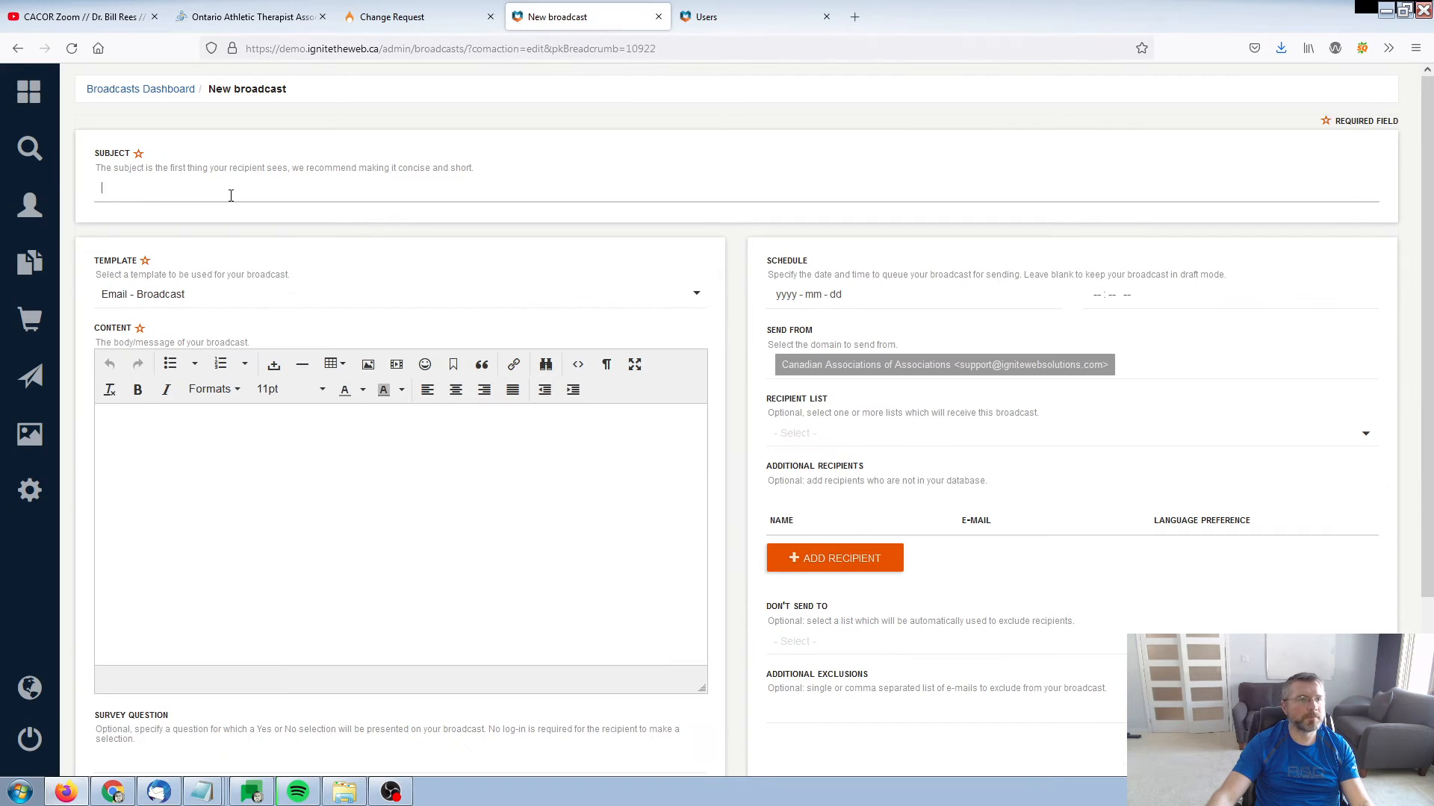
text(Rem)
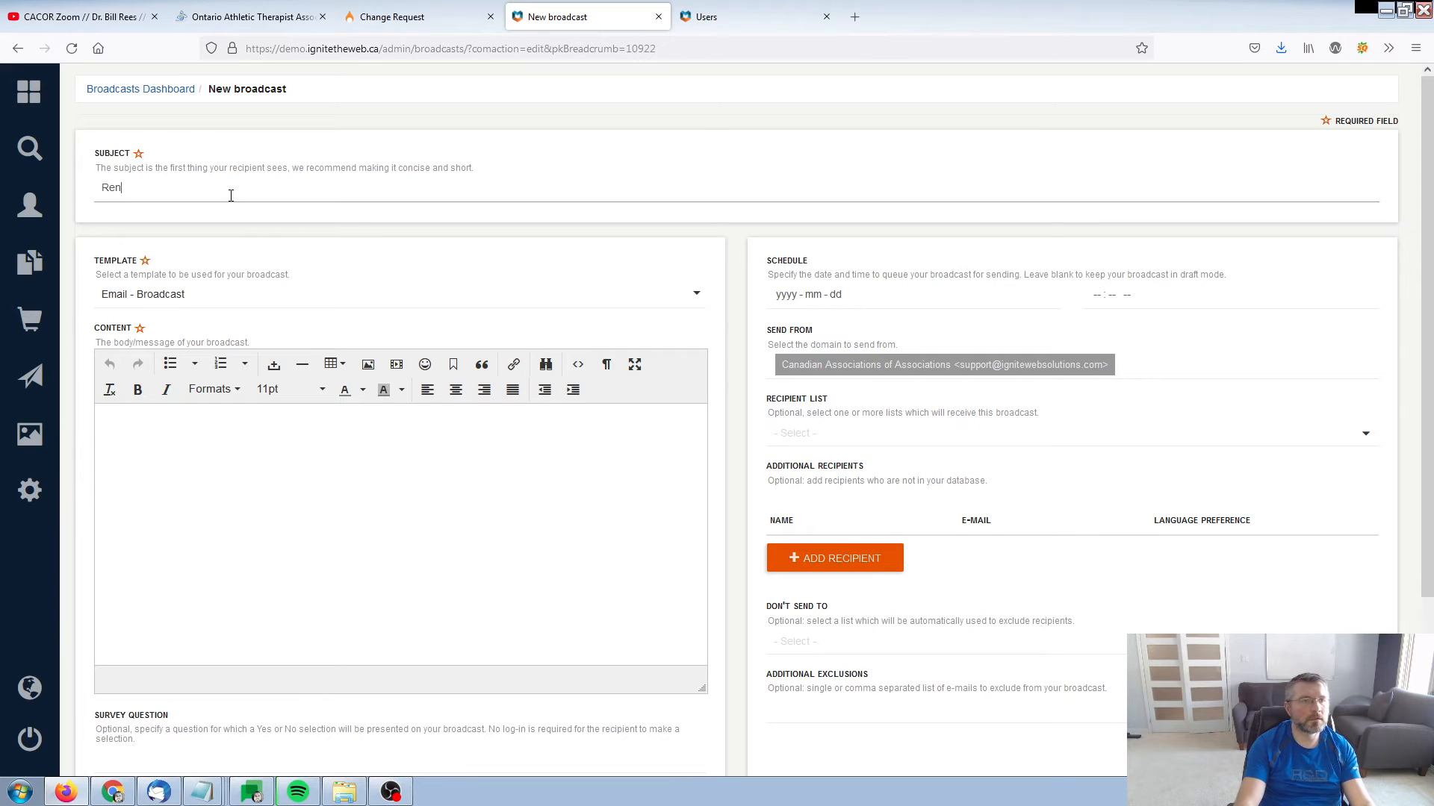
text(ewal Time)
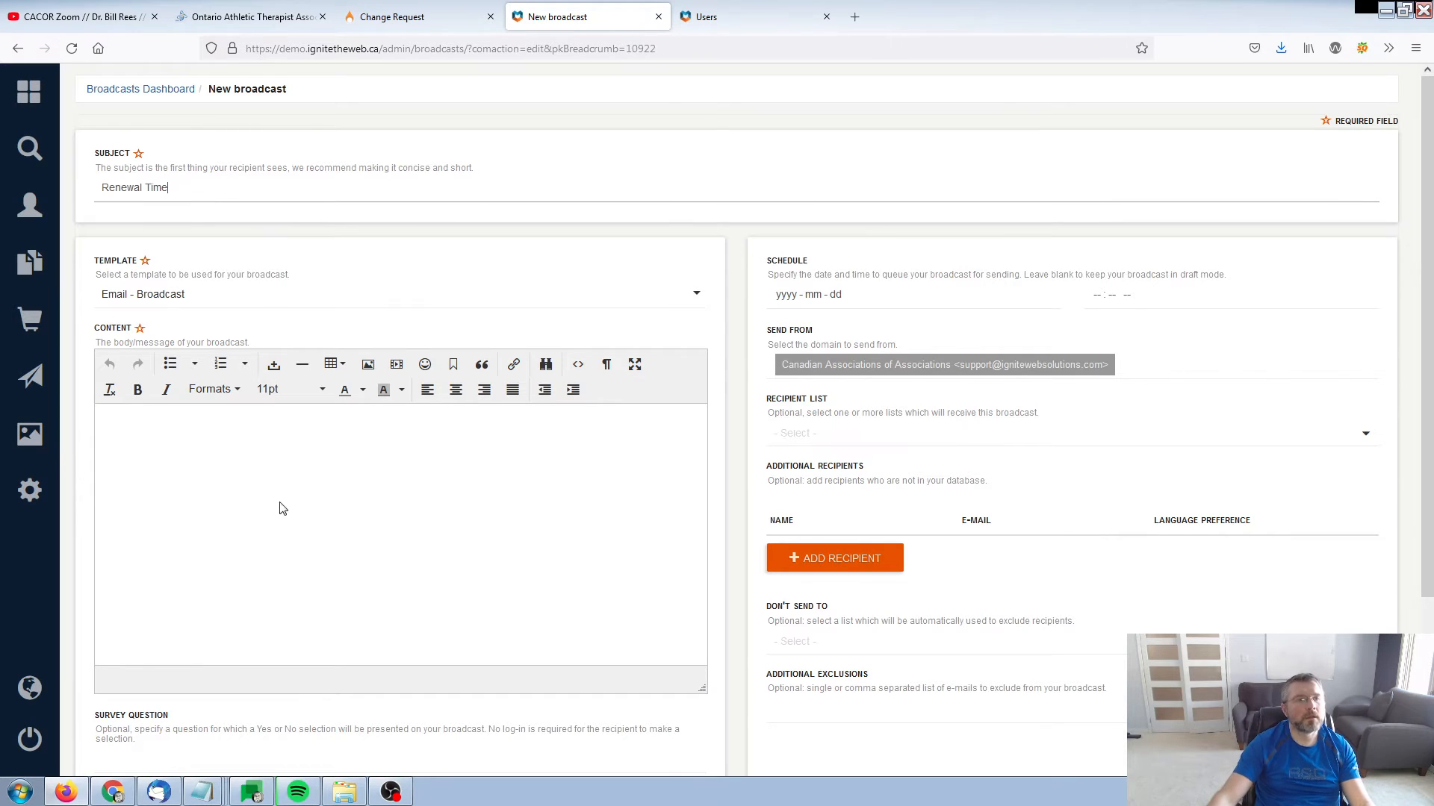
- Write "Please please renew now!" as the content of the broadcast
click(273, 542)
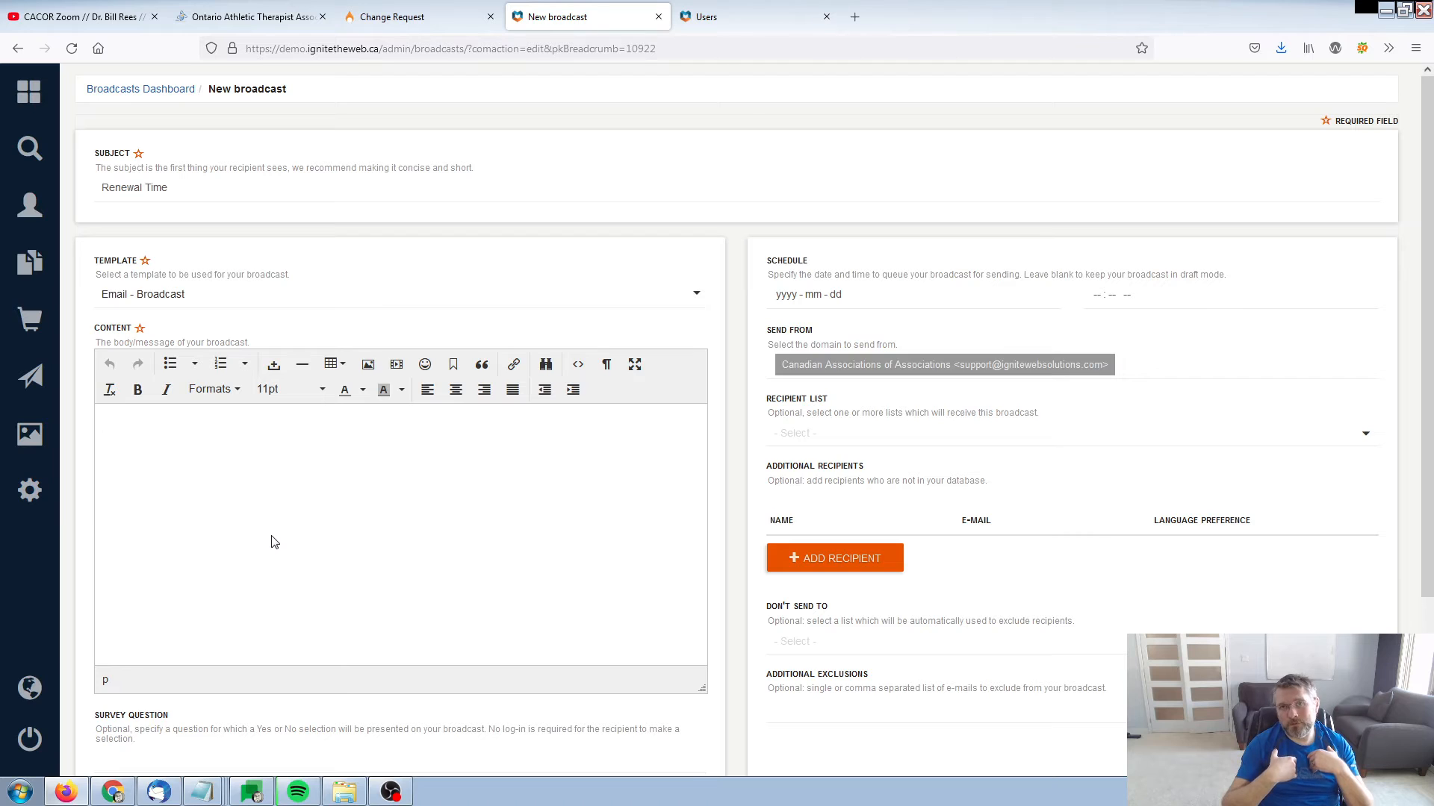
text(Please please)
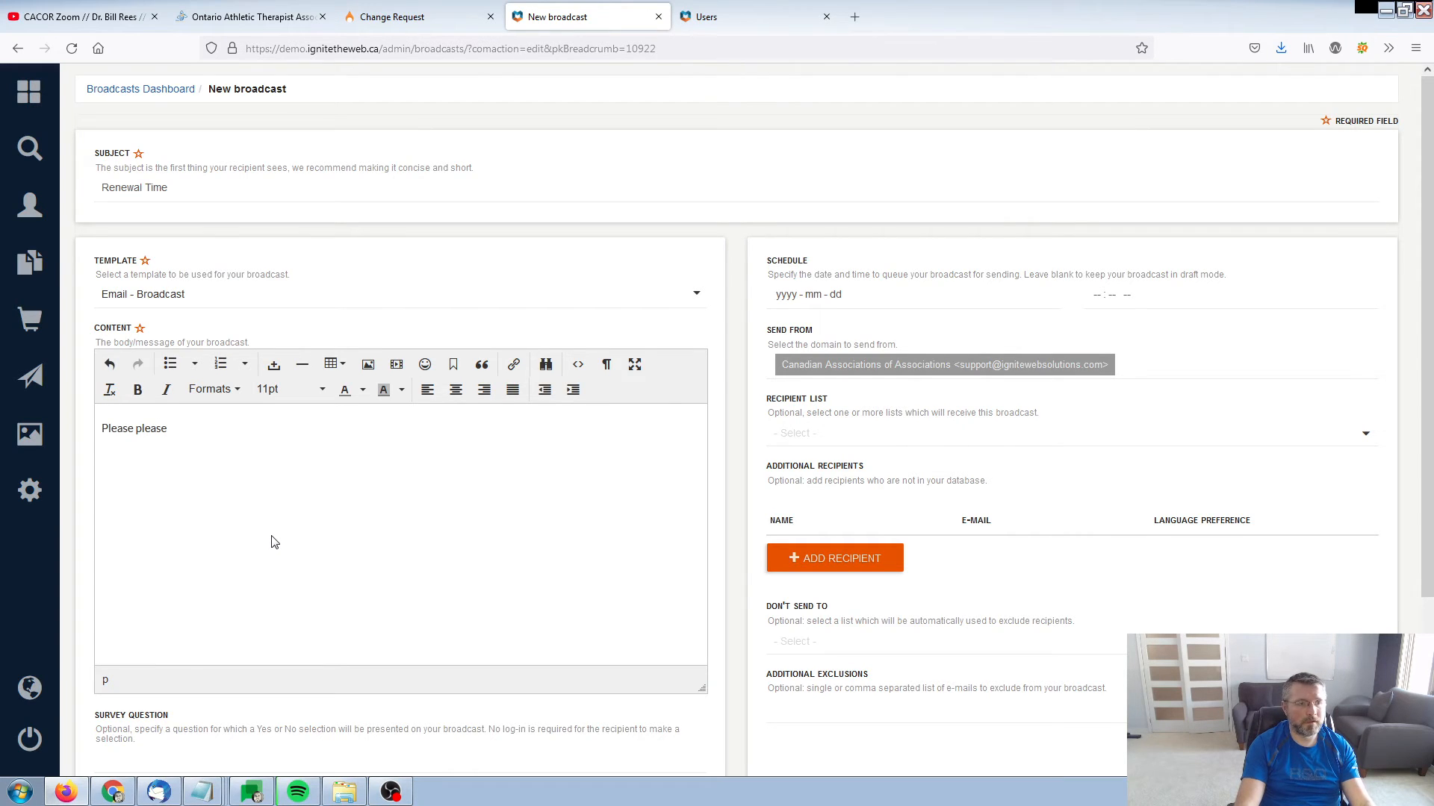
text( renew now!)
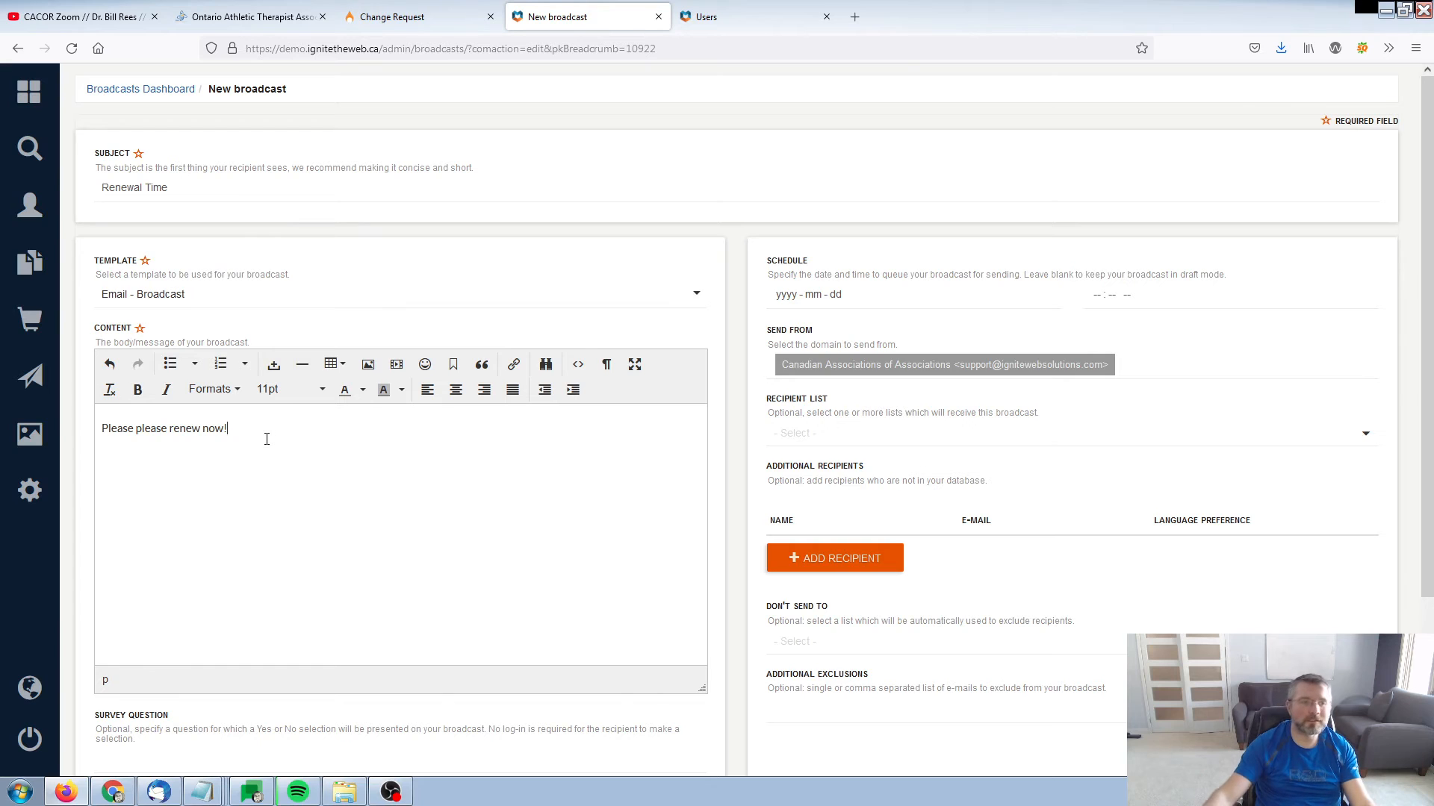
- Set the broadcast's recipient list to All subscribers
scroll(307, 528, down, 1)
scroll(503, 518, up, 1)
scroll(644, 521, down, 2)
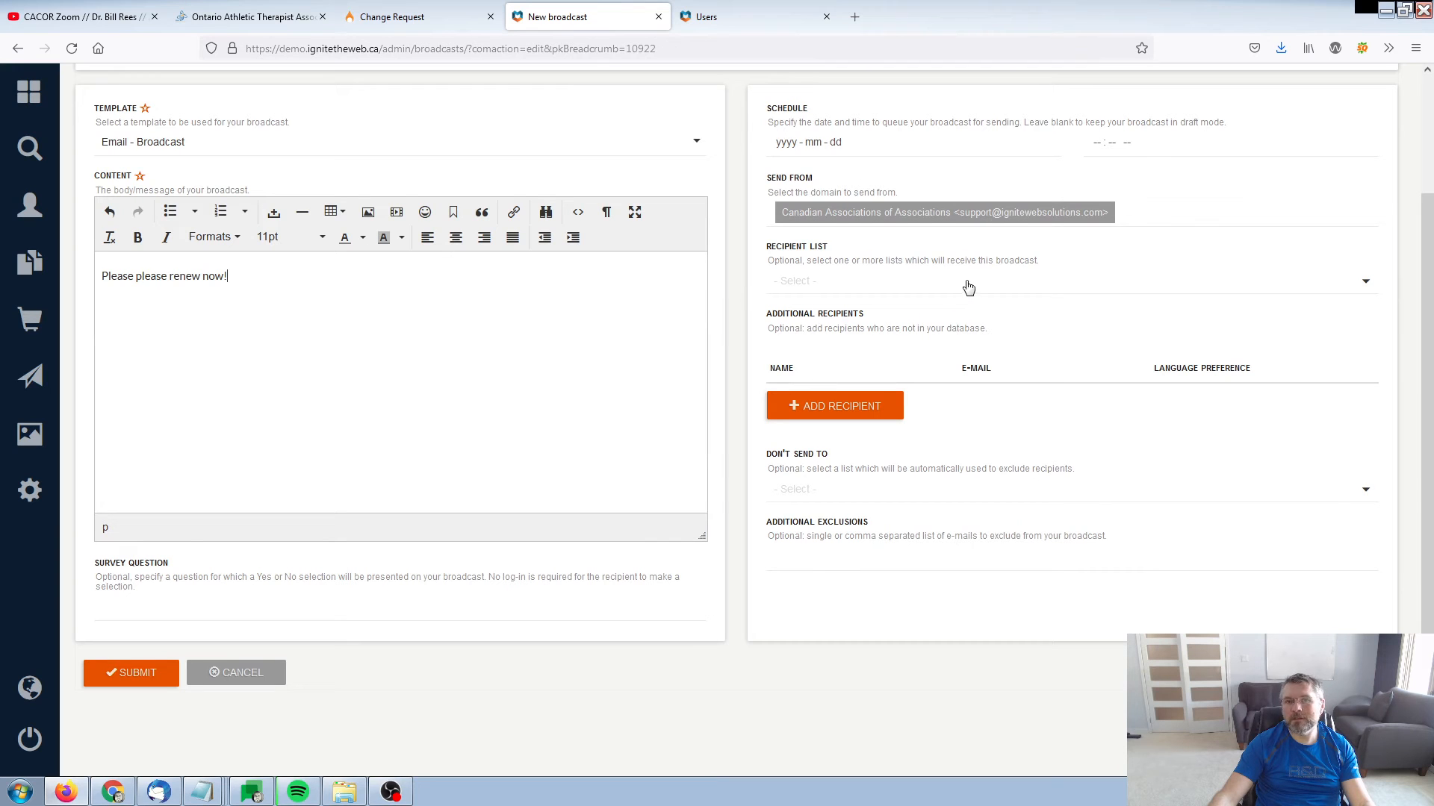
click(830, 284)
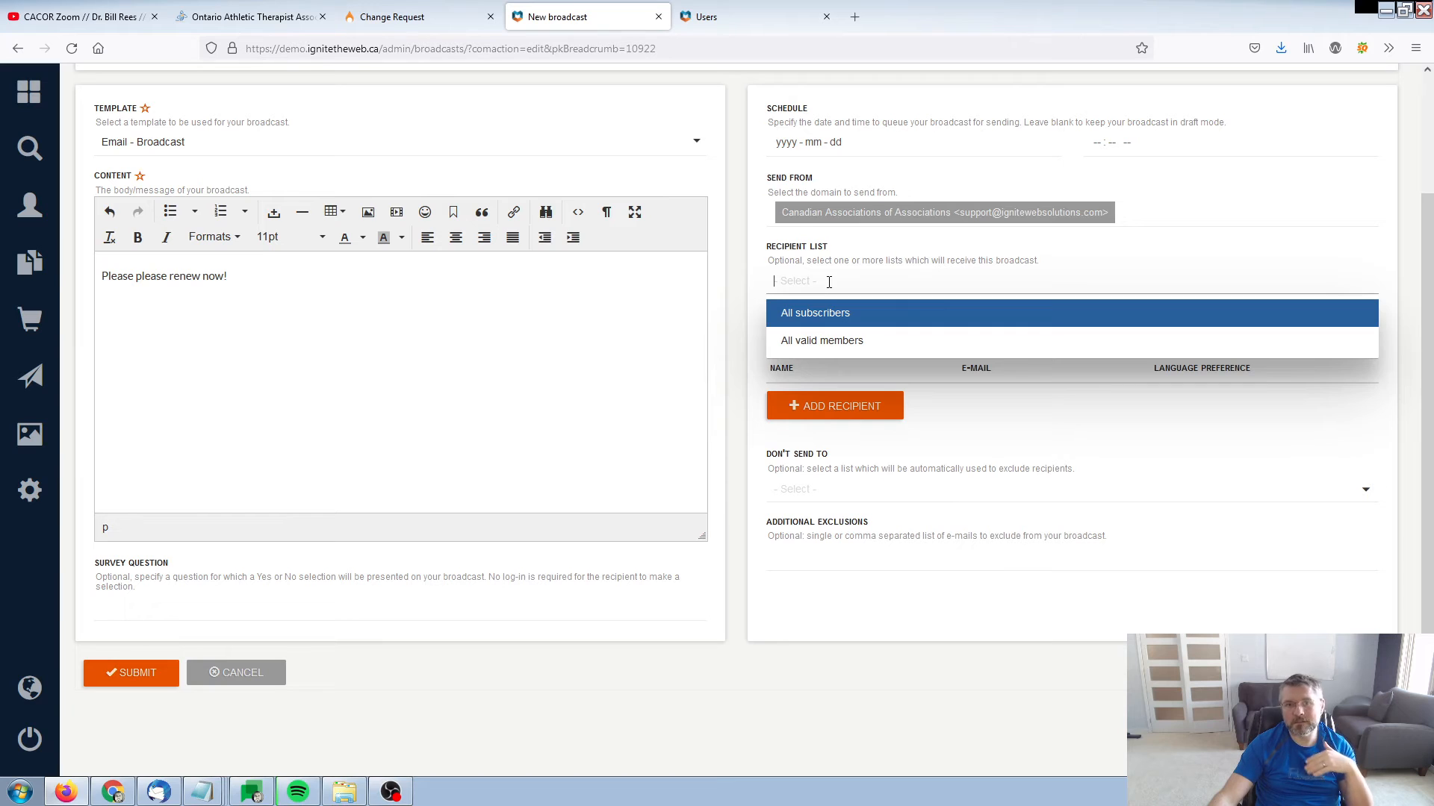
click(822, 314)
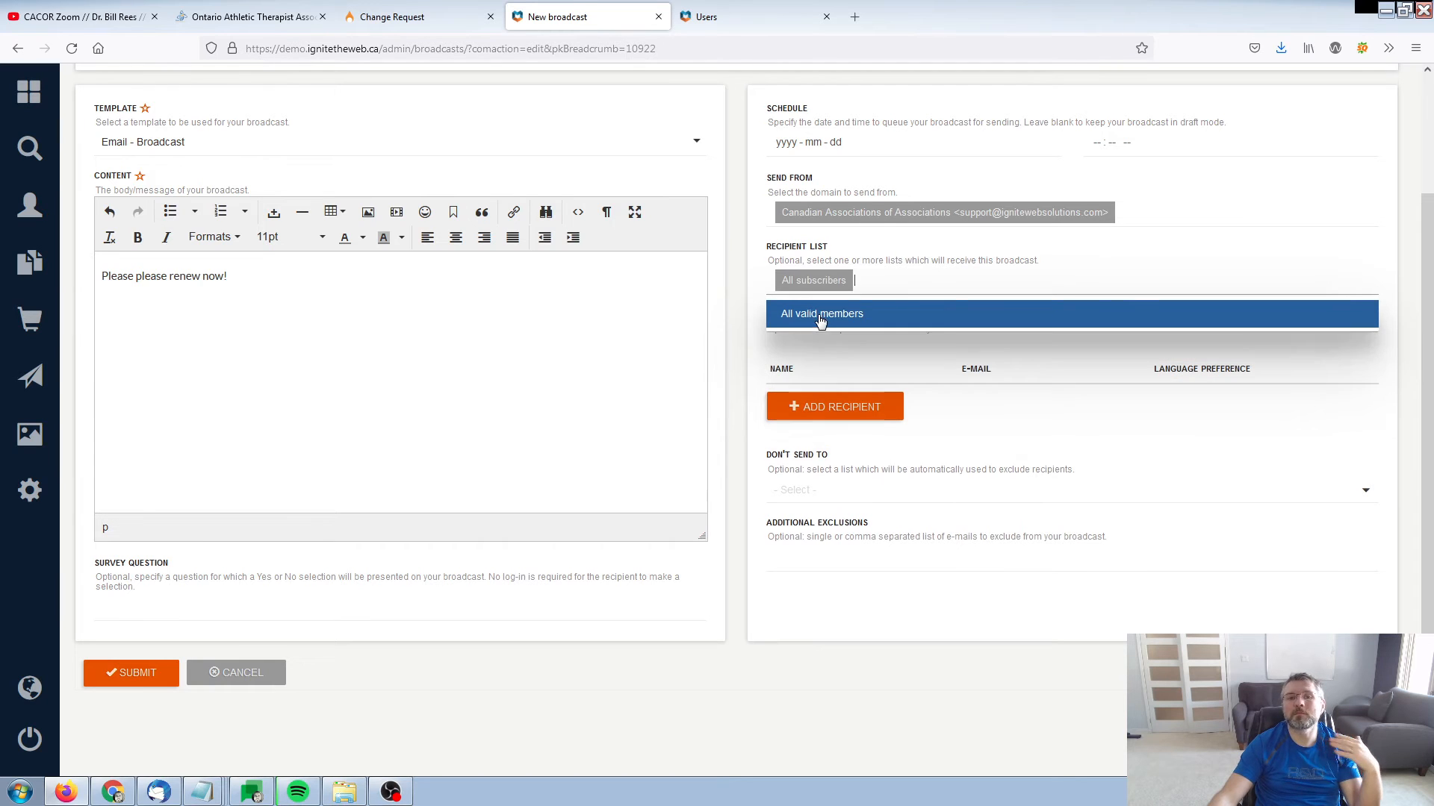
click(950, 259)
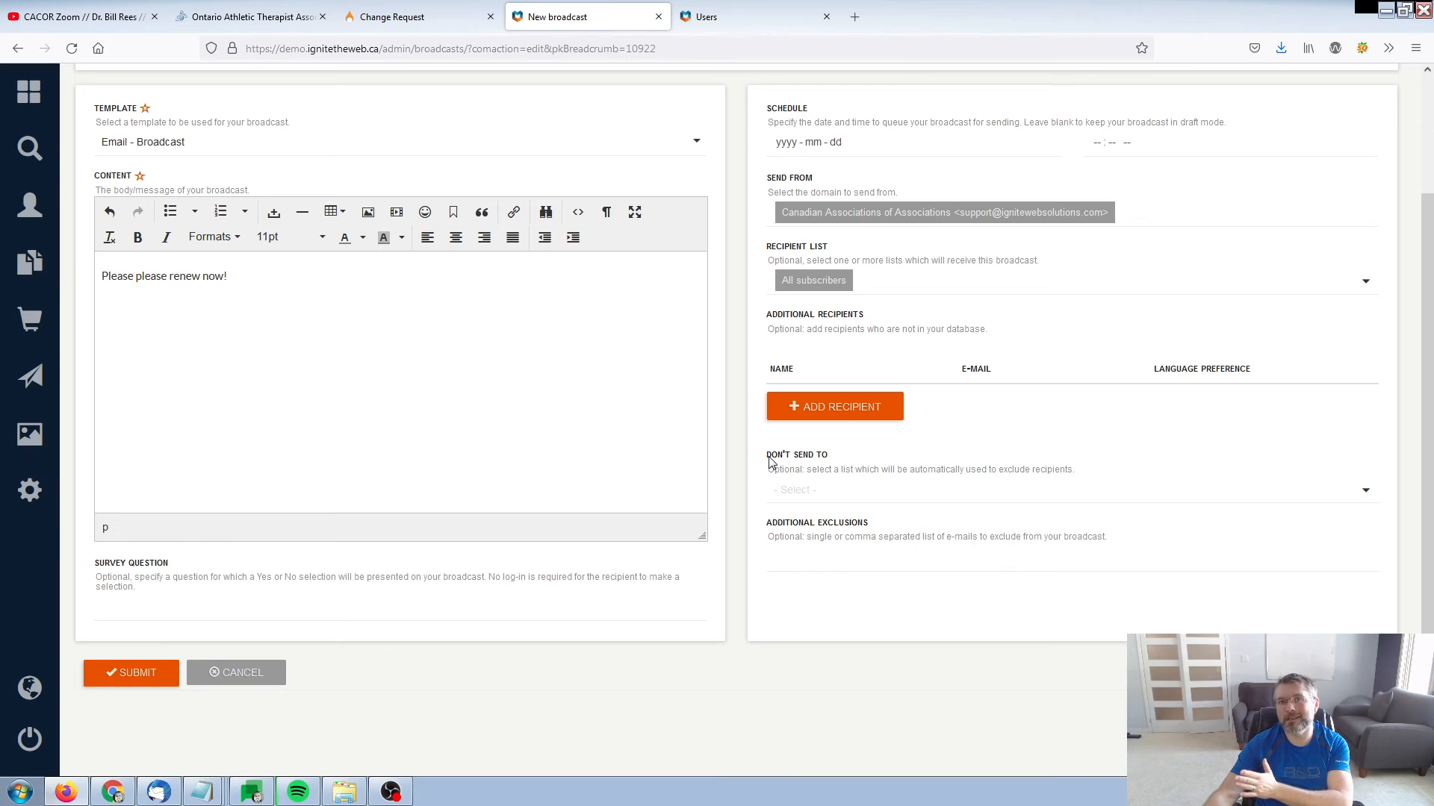
- Exclude the All valid members list from the broadcast's recipients and submit the broadcast
click(817, 490)
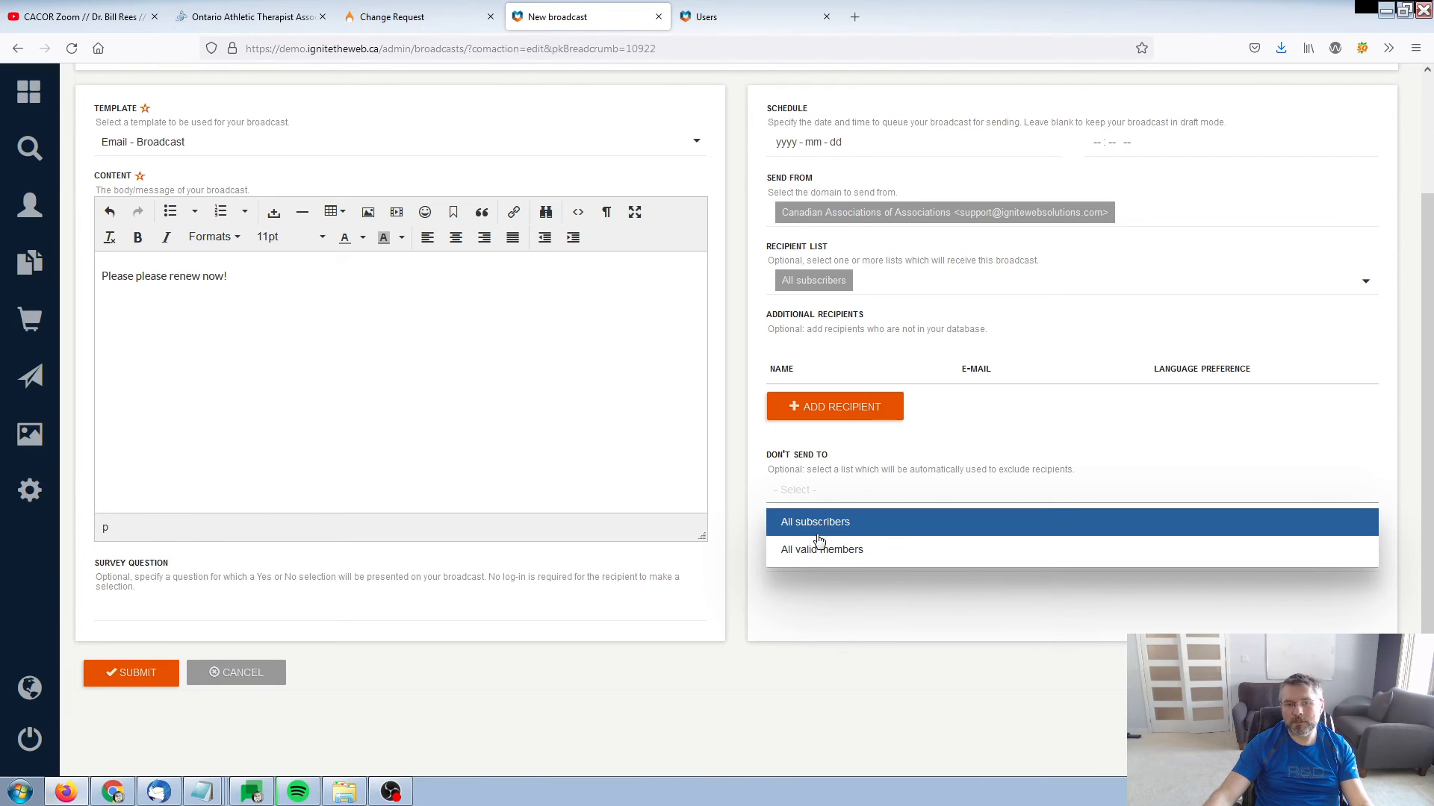
click(857, 557)
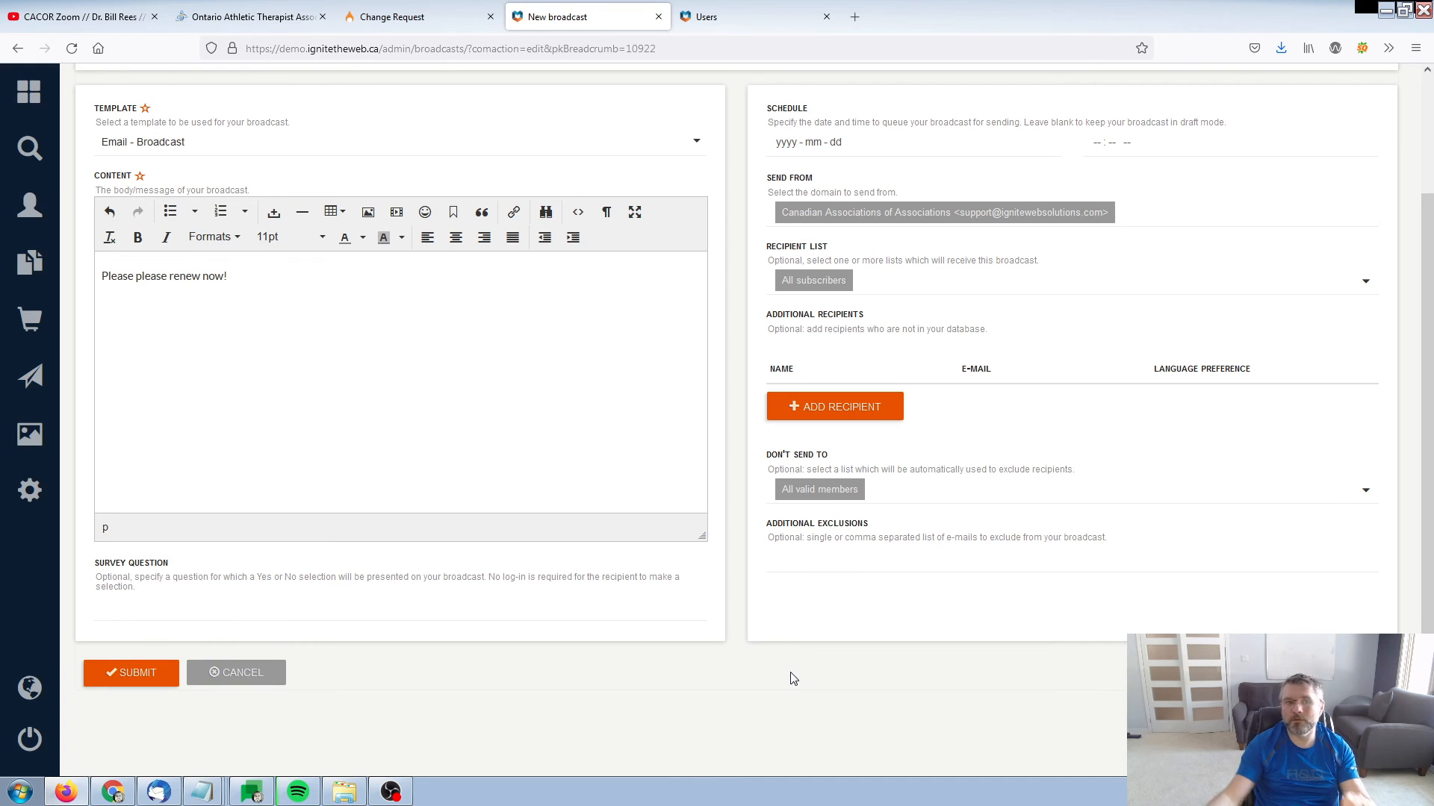
click(135, 673)
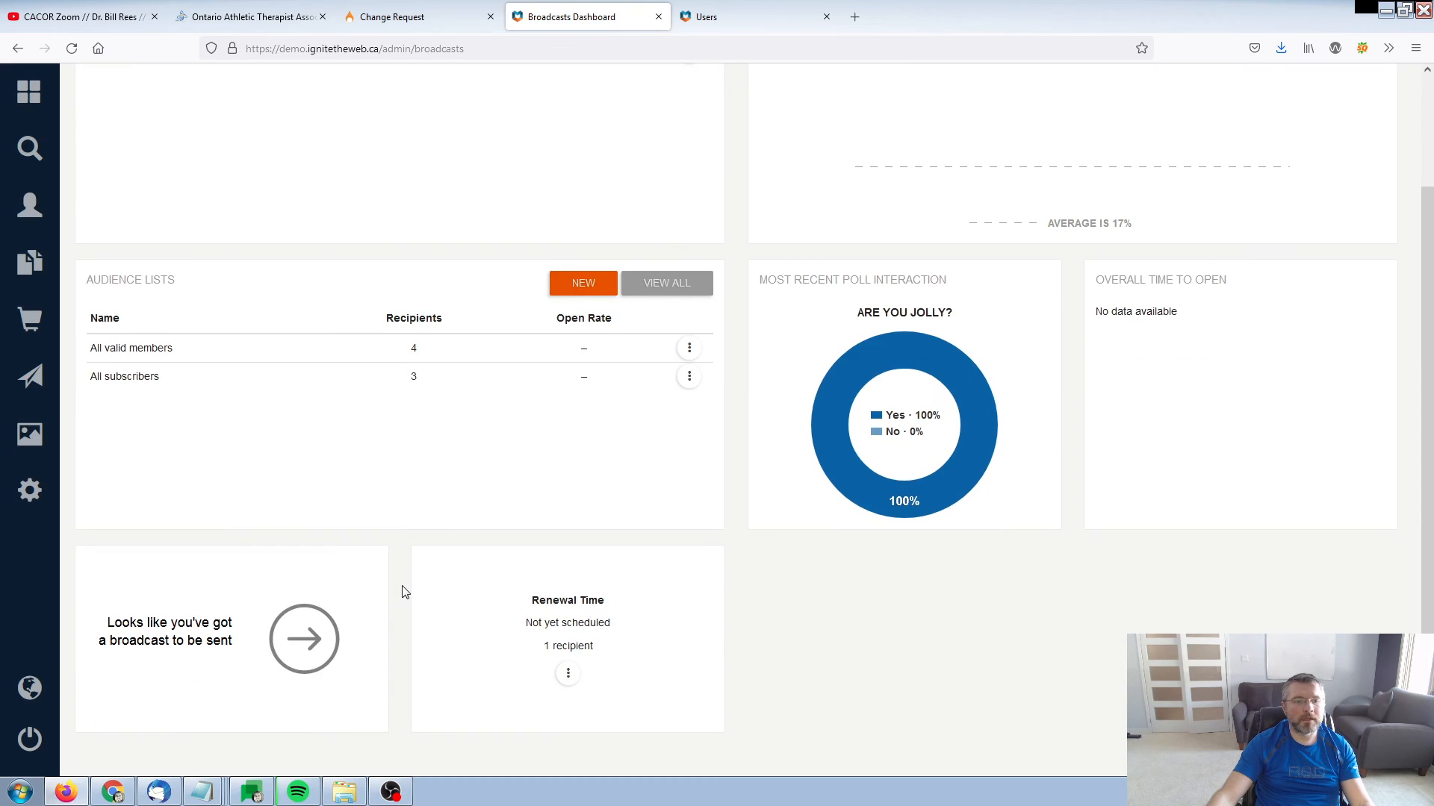
- Check the Renewal Time broadcast's recipient count against that of the All subscribers list
scroll(402, 592, down, 2)
drag(548, 529, 669, 522)
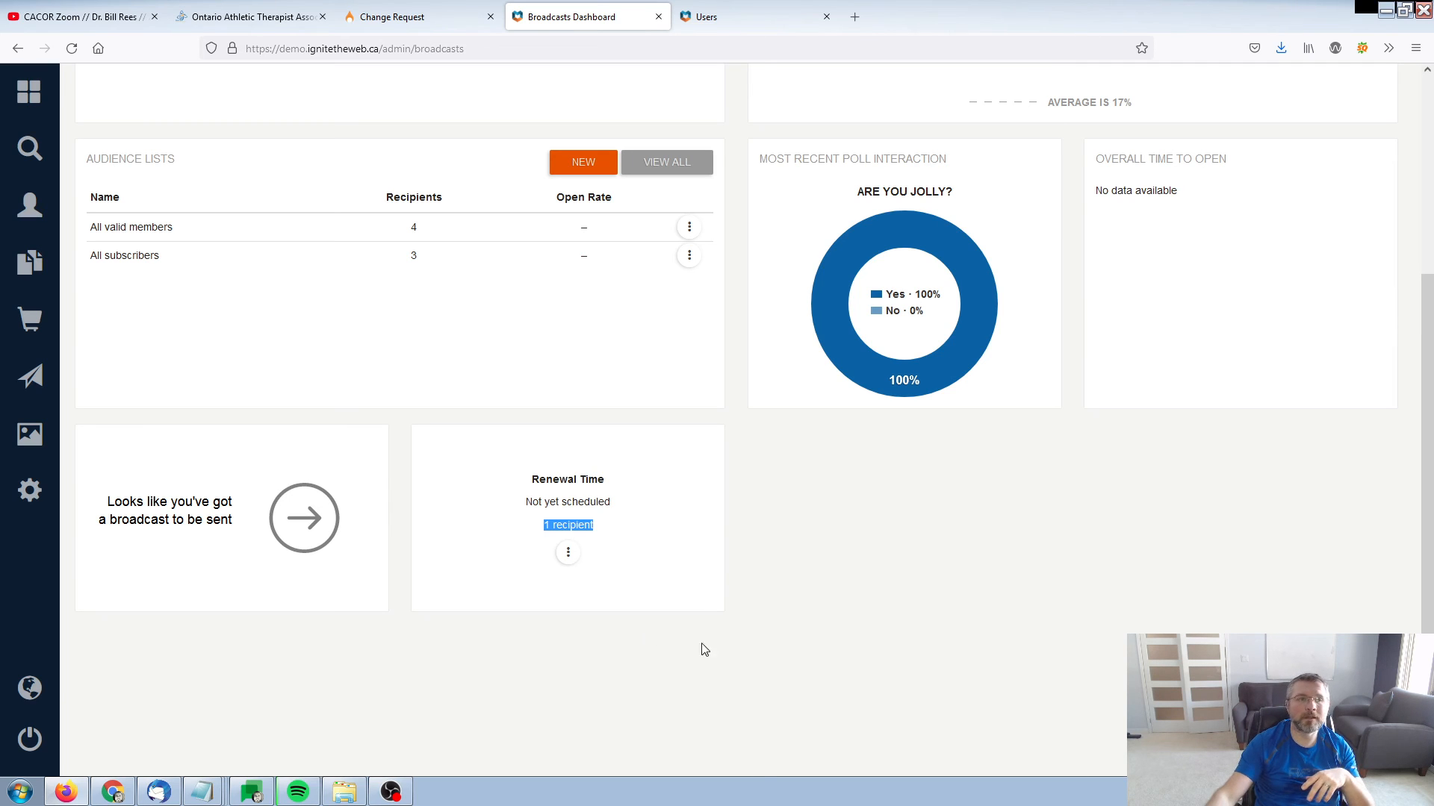
double_click(413, 256)
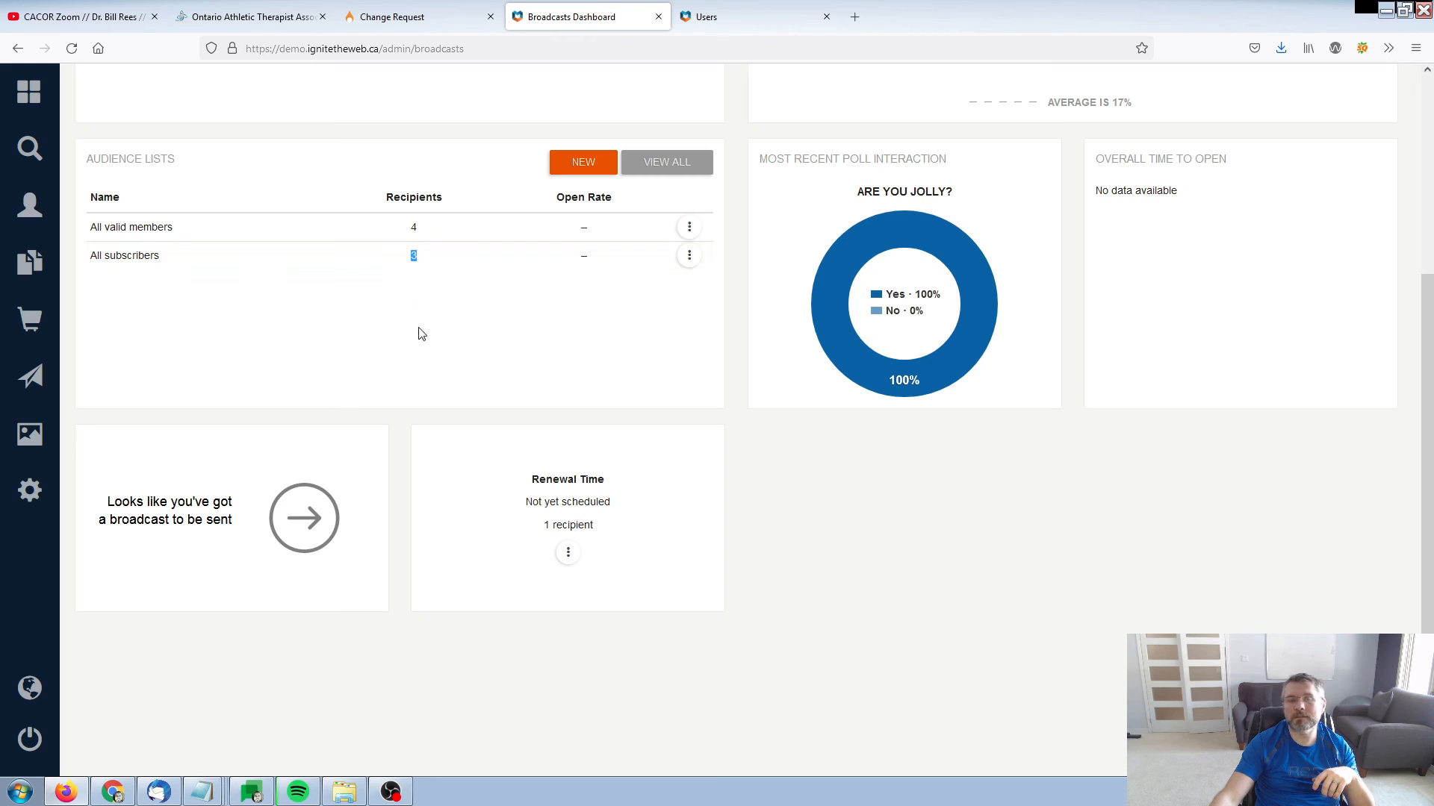
click(395, 368)
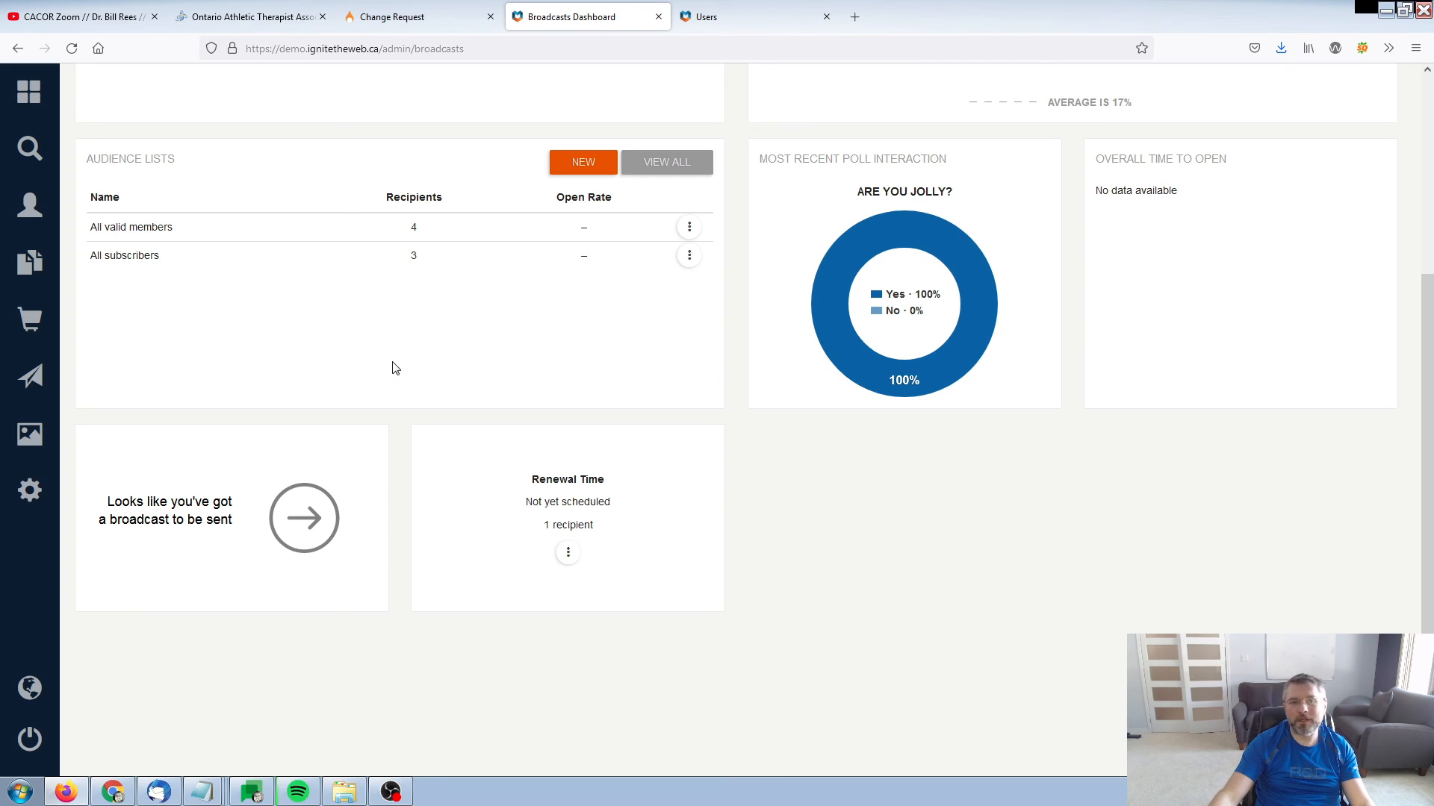
- Send the Renewal Time broadcast now, confirm the sending, and dismiss the scheduling notice
click(567, 552)
click(457, 579)
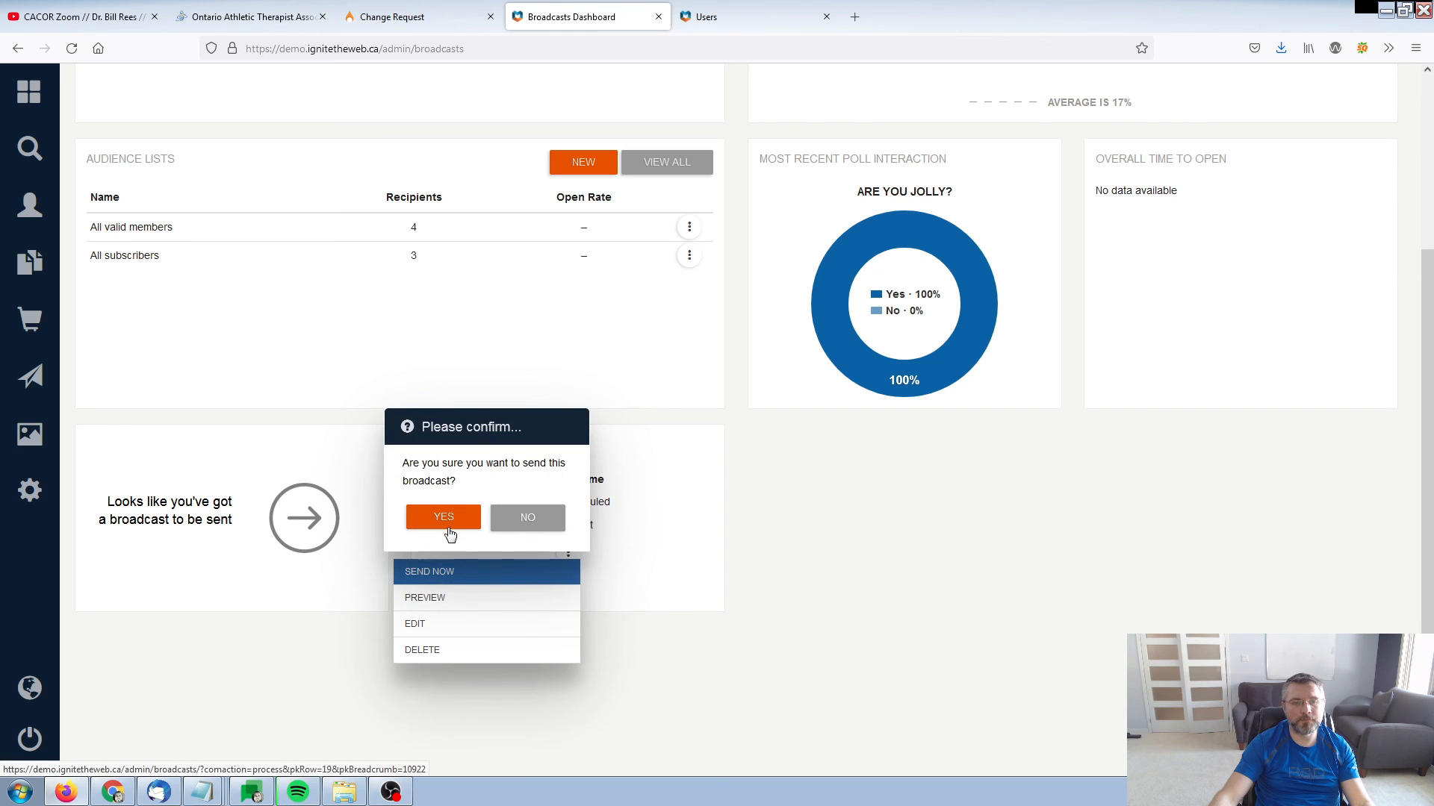
click(447, 516)
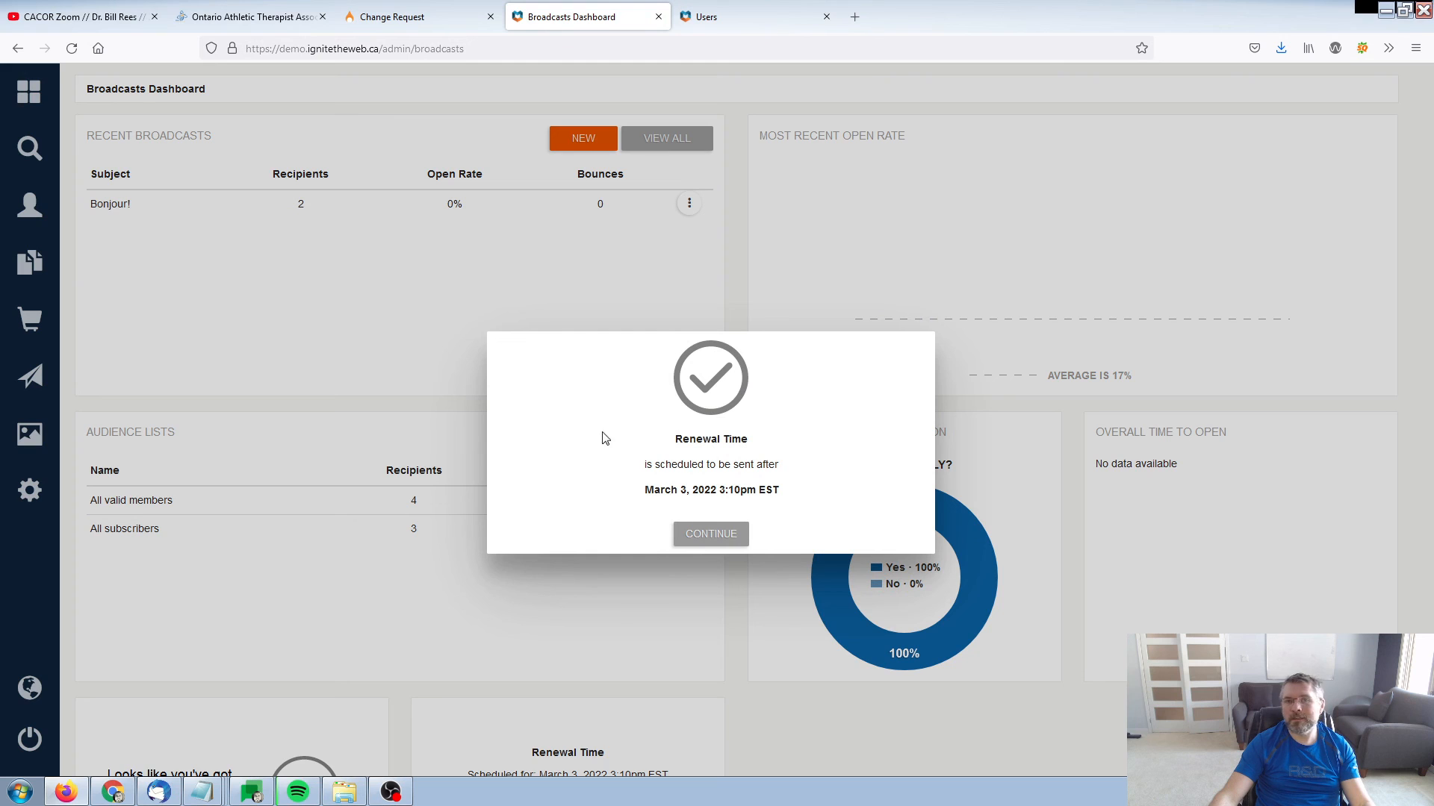
click(711, 534)
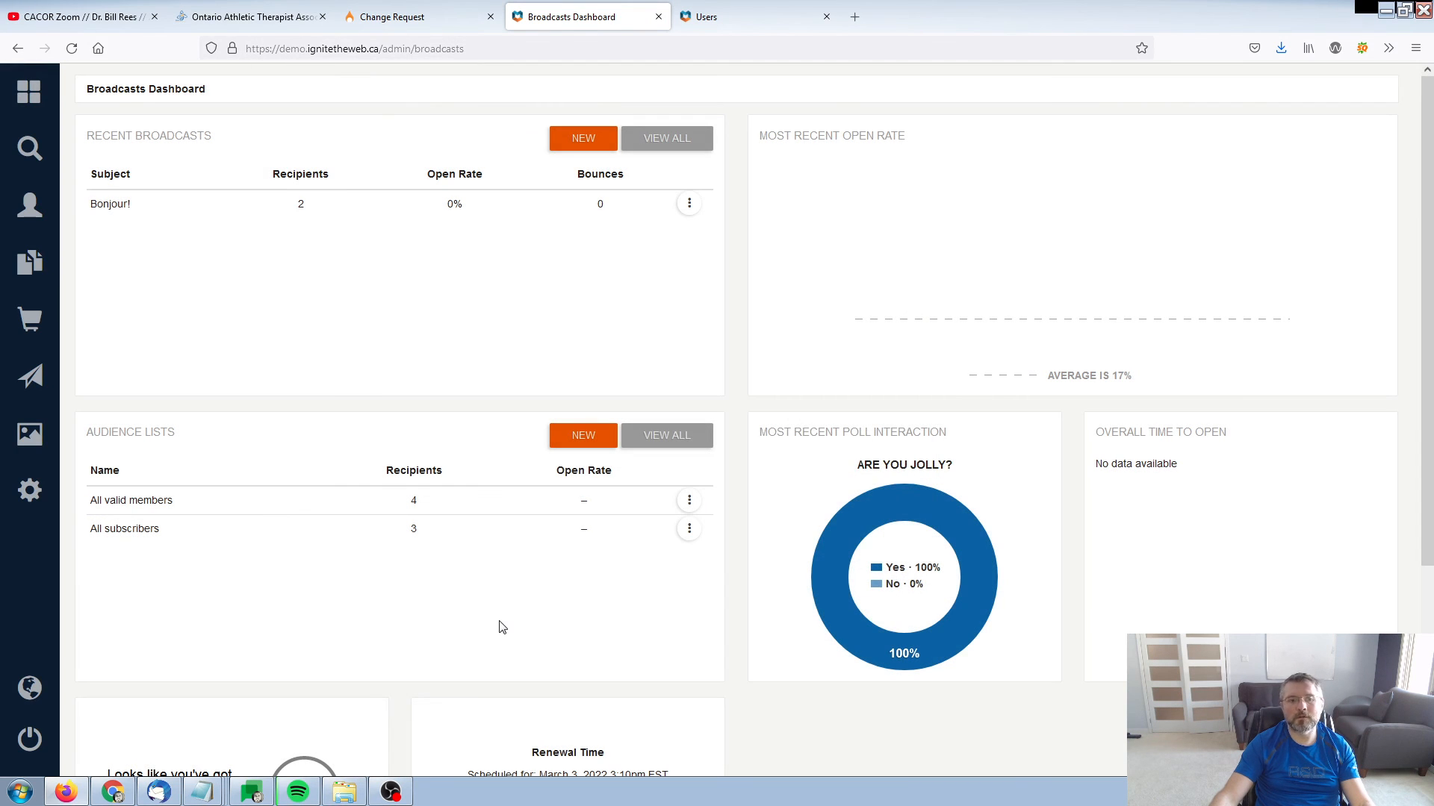